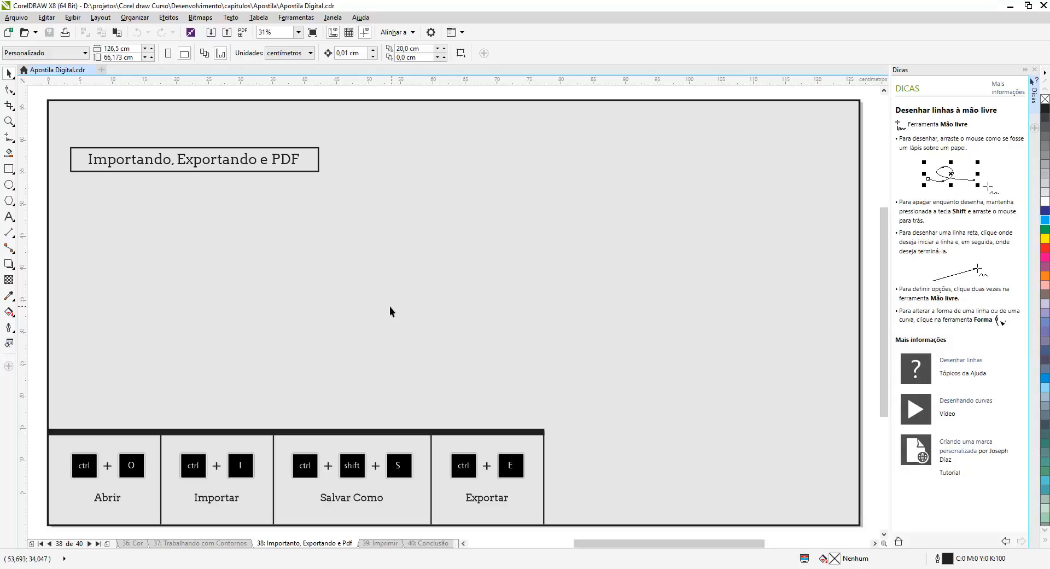
# Step: Review the file formats offered for saving the drawing under another type, and leave without saving
pyautogui.click(14, 18)
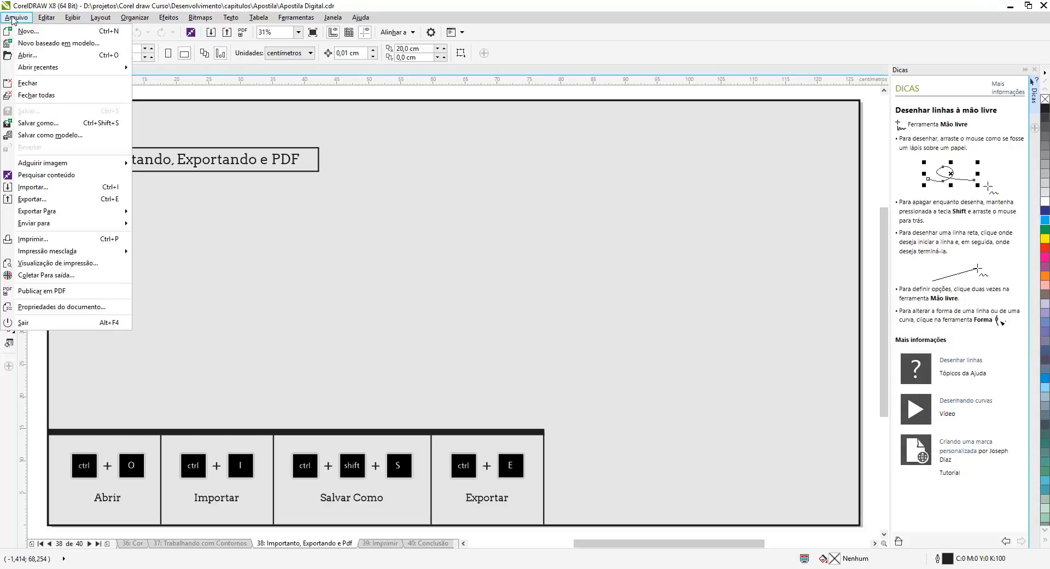
pyautogui.click(34, 124)
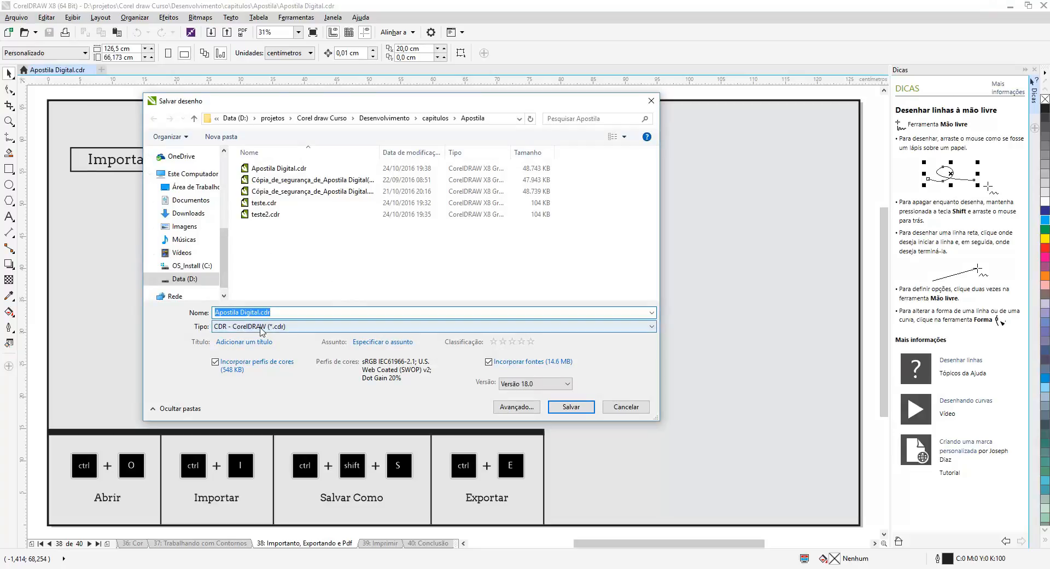
pyautogui.click(337, 327)
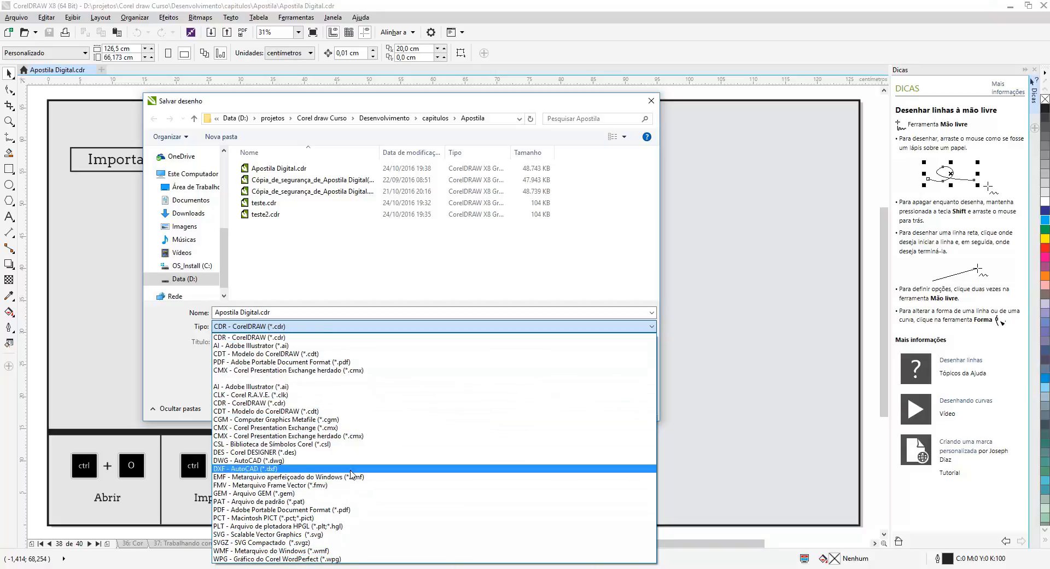
pyautogui.click(193, 366)
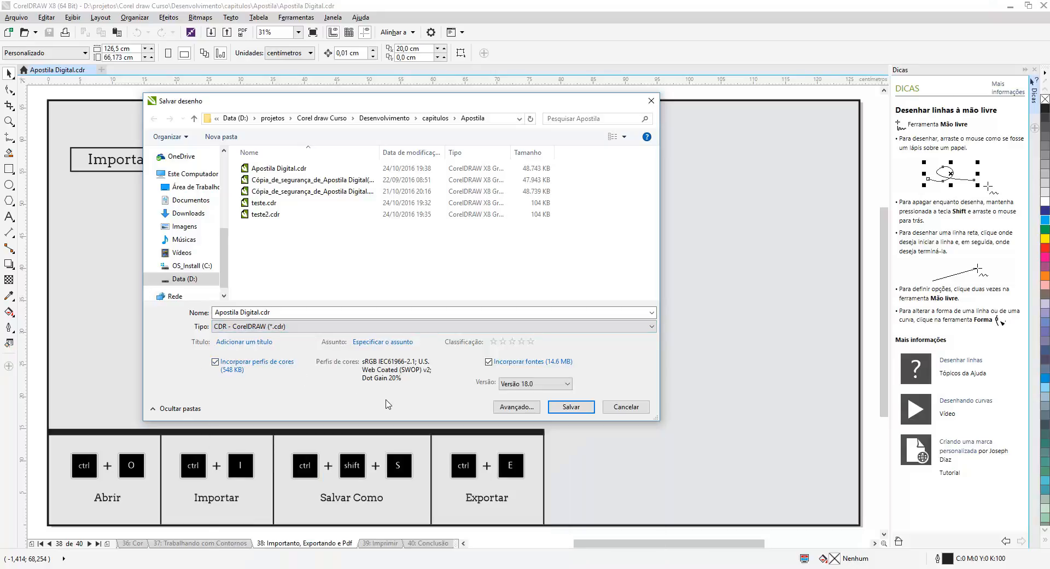
pyautogui.click(624, 407)
# Step: Select the Exportar shortcut group on the page and choose AI - Adobe Illustrator (*.ai) as its save format
pyautogui.moveTo(561, 438); pyautogui.dragTo(439, 519)
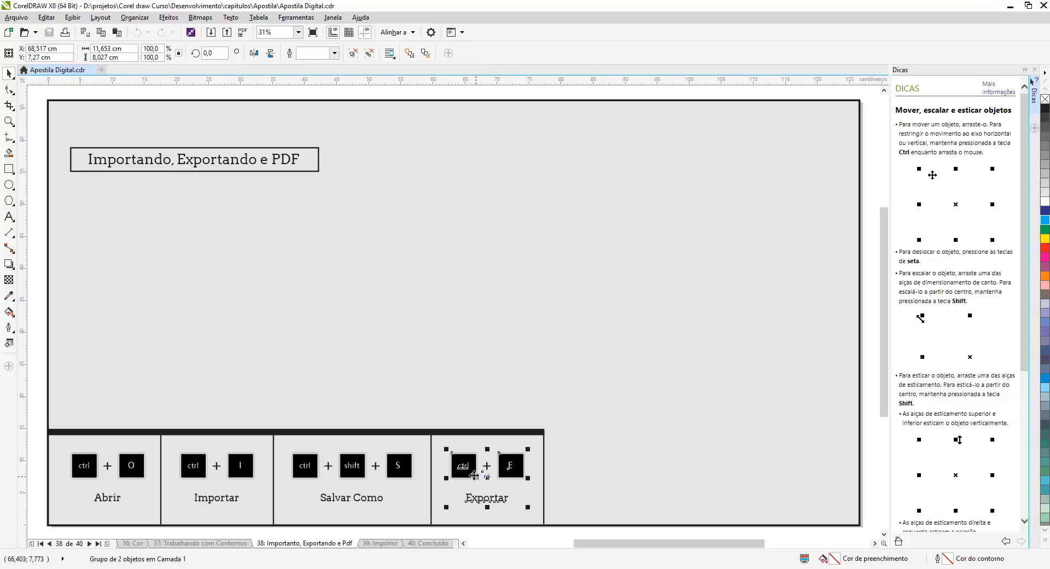
pyautogui.click(16, 18)
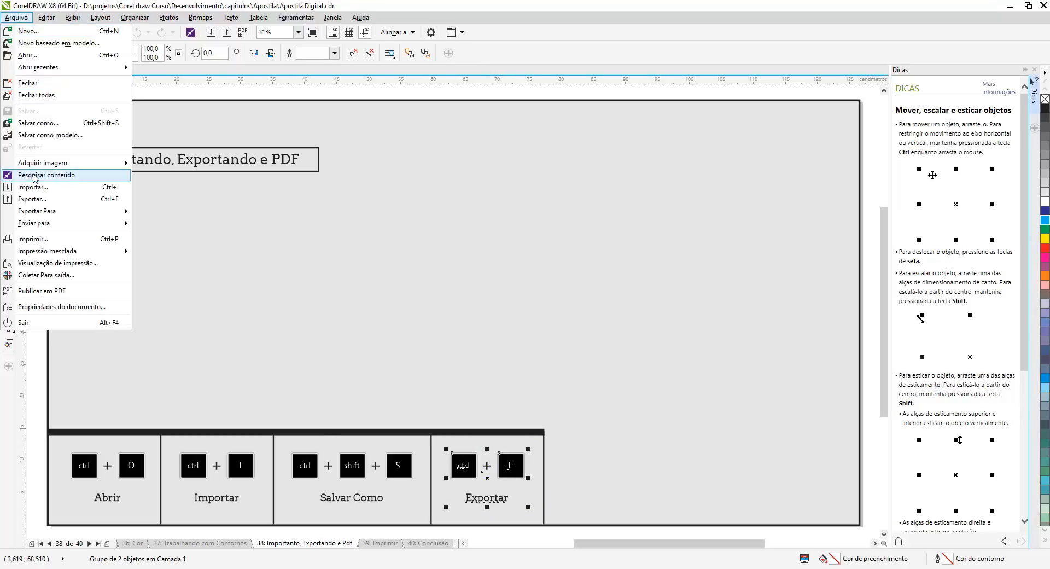
pyautogui.click(34, 124)
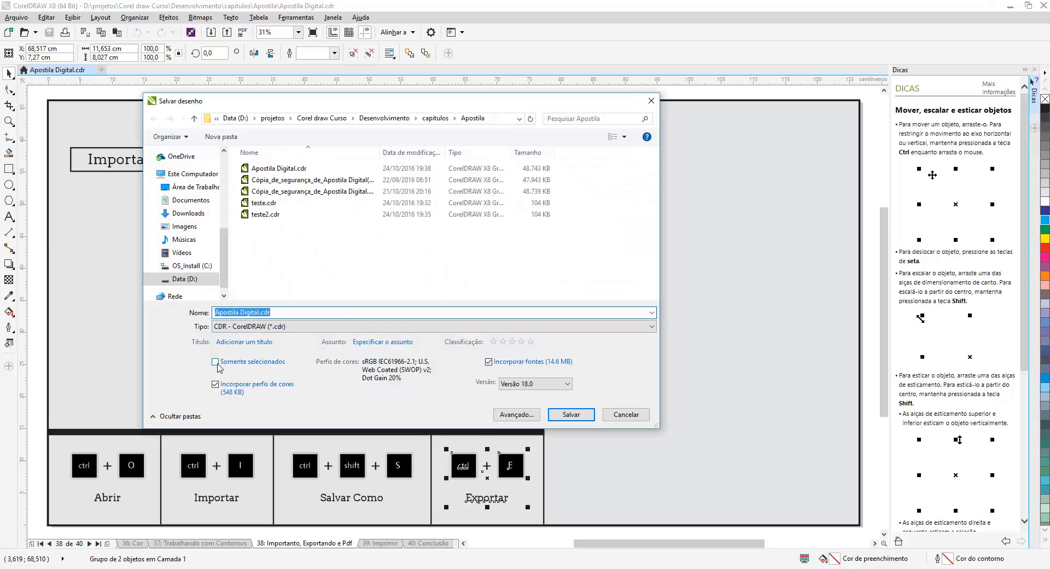
pyautogui.click(309, 328)
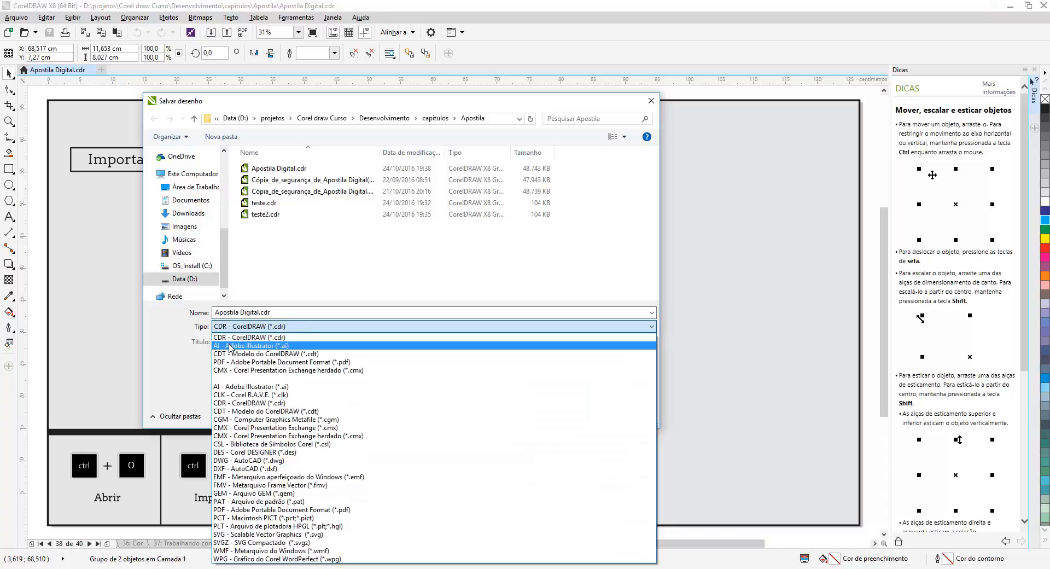
pyautogui.click(230, 346)
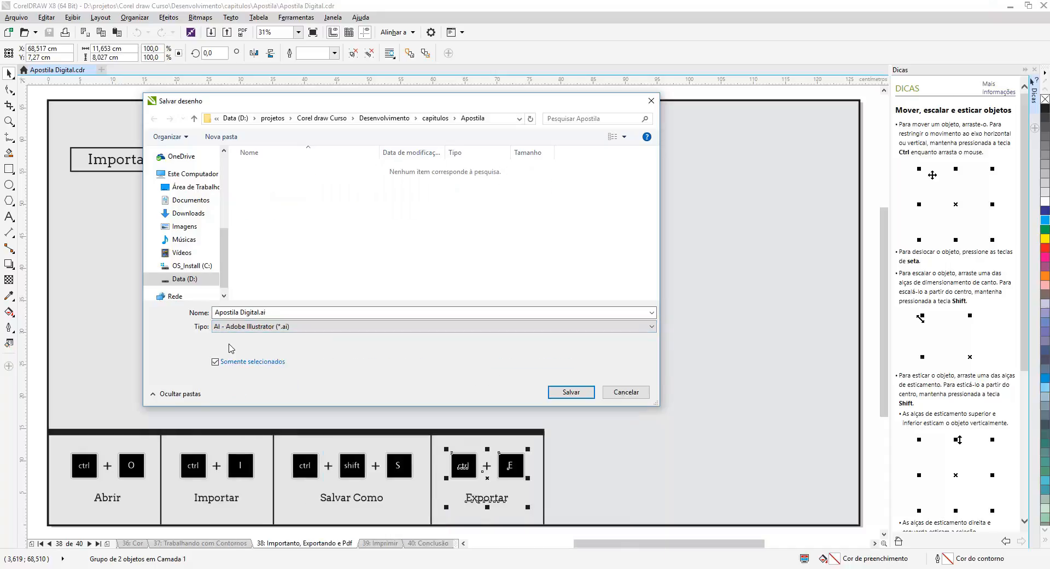
# Step: Save the selected group as teste.ai in the Arquivos CDR folder inside Corel draw Curso
pyautogui.click(327, 119)
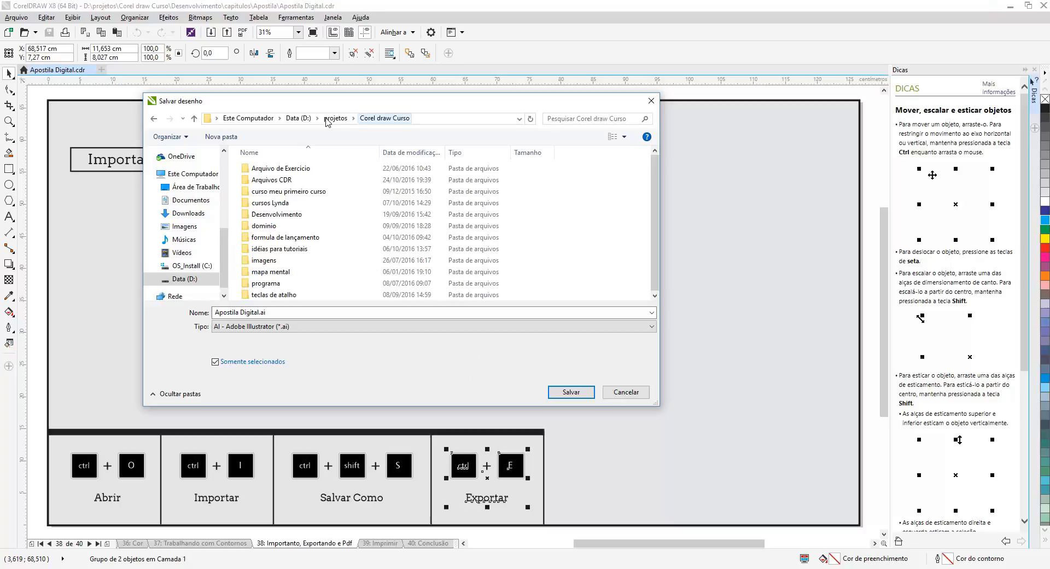
pyautogui.doubleClick(272, 180)
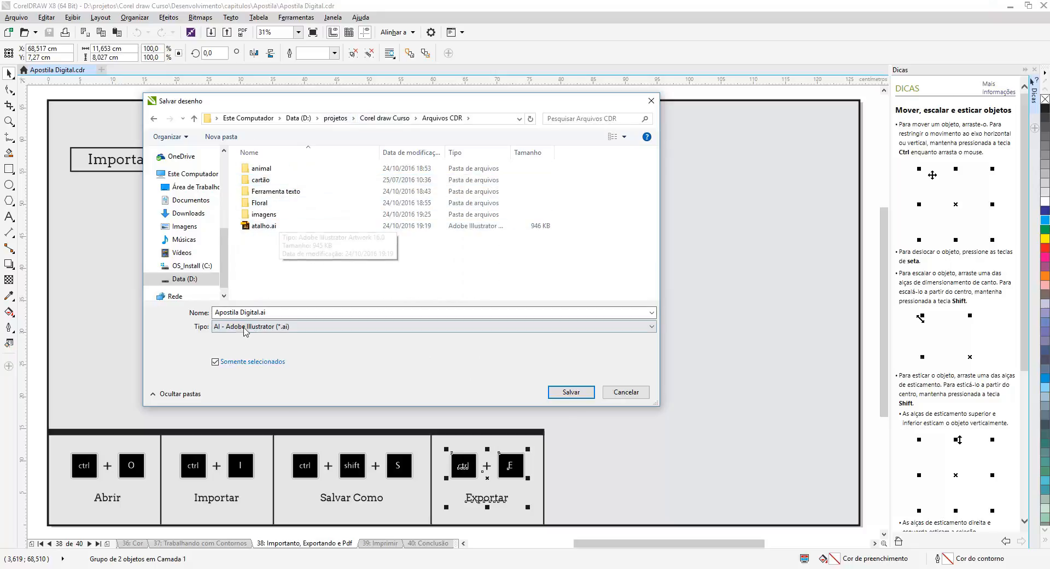
pyautogui.click(257, 312)
pyautogui.click(257, 312)
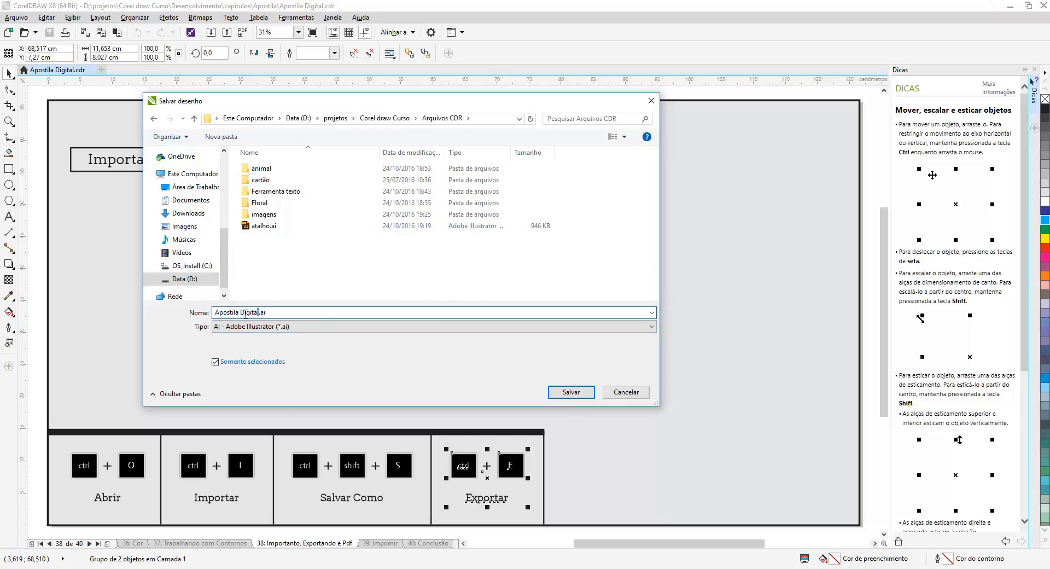
pyautogui.moveTo(261, 311); pyautogui.dragTo(190, 323)
pyautogui.write('et')
pyautogui.click(572, 394)
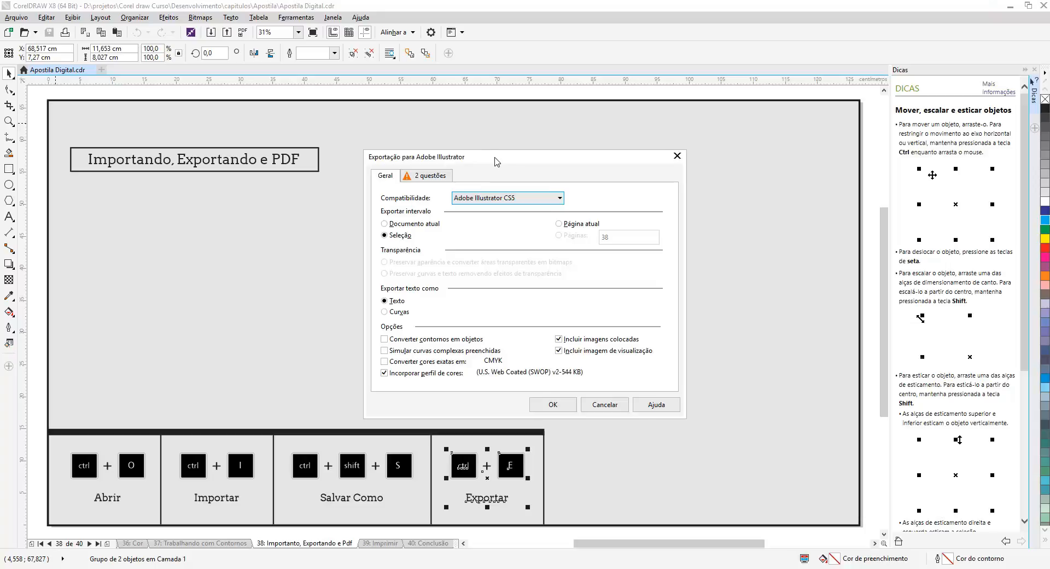
# Step: Export the selection with Adobe Illustrator CS5 compatibility after checking the listed export issues
pyautogui.moveTo(497, 162); pyautogui.dragTo(483, 133)
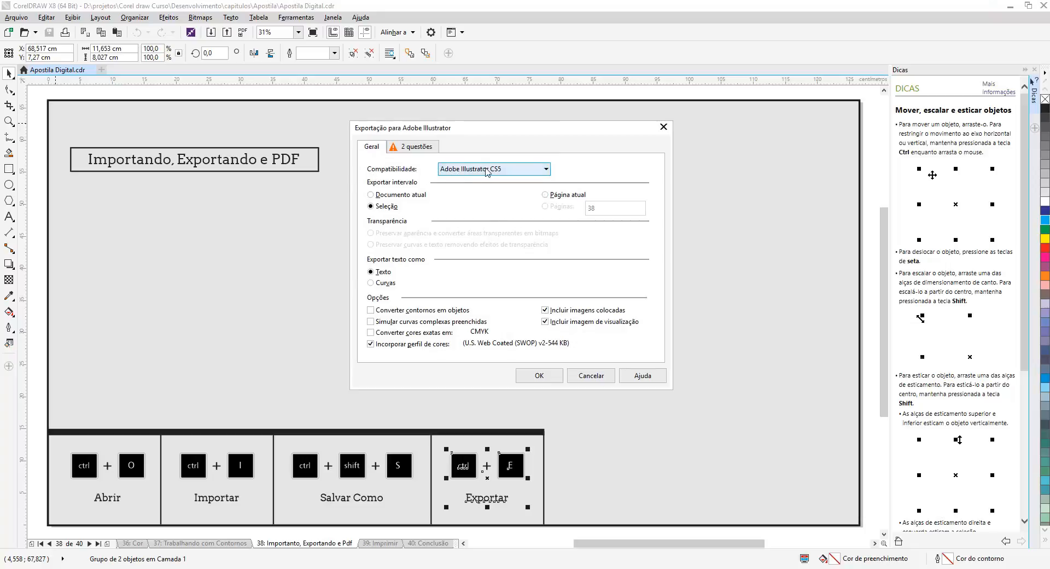
pyautogui.click(514, 175)
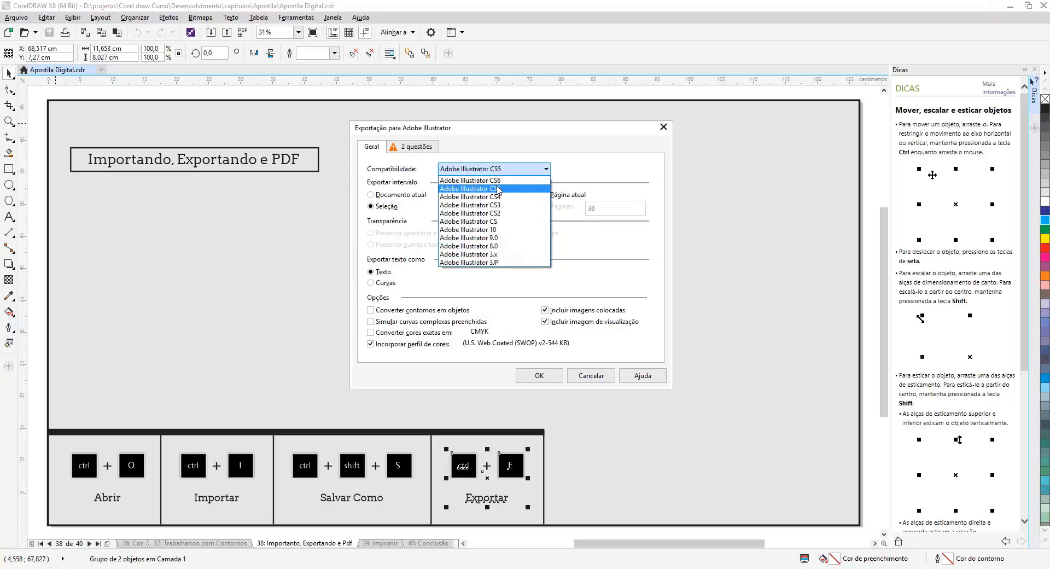
pyautogui.click(500, 191)
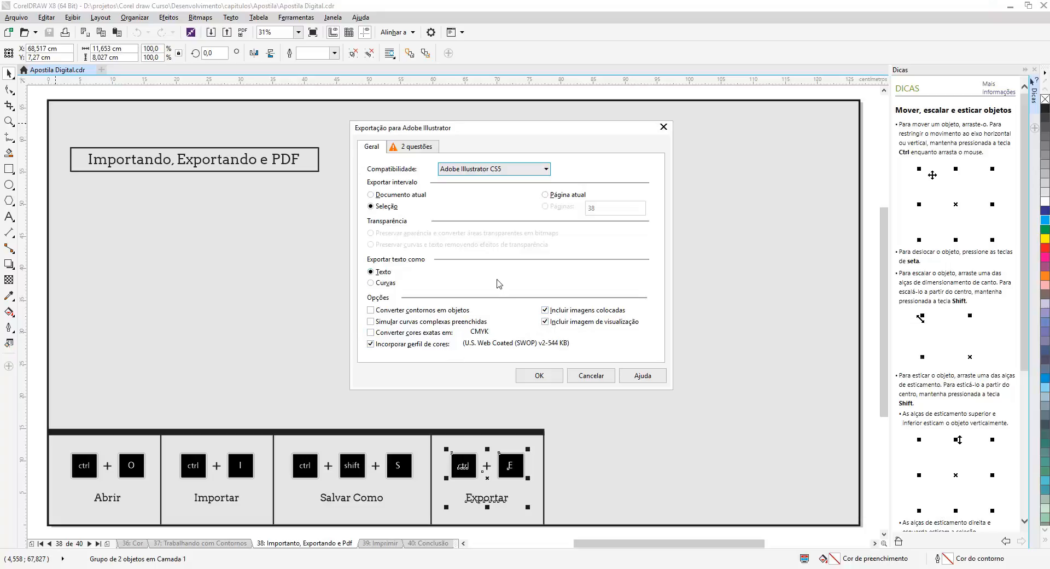
pyautogui.click(410, 149)
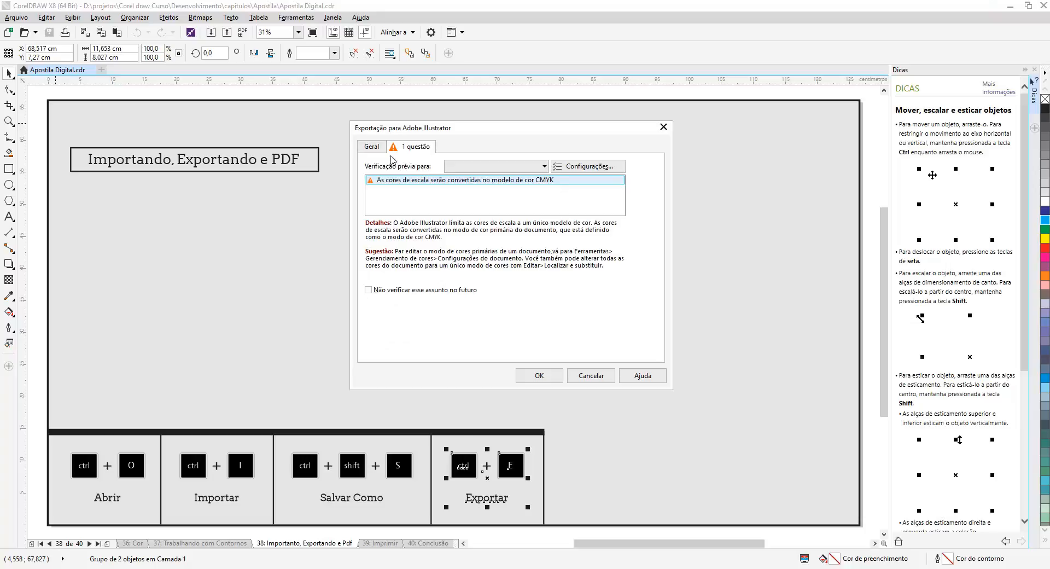
pyautogui.click(373, 148)
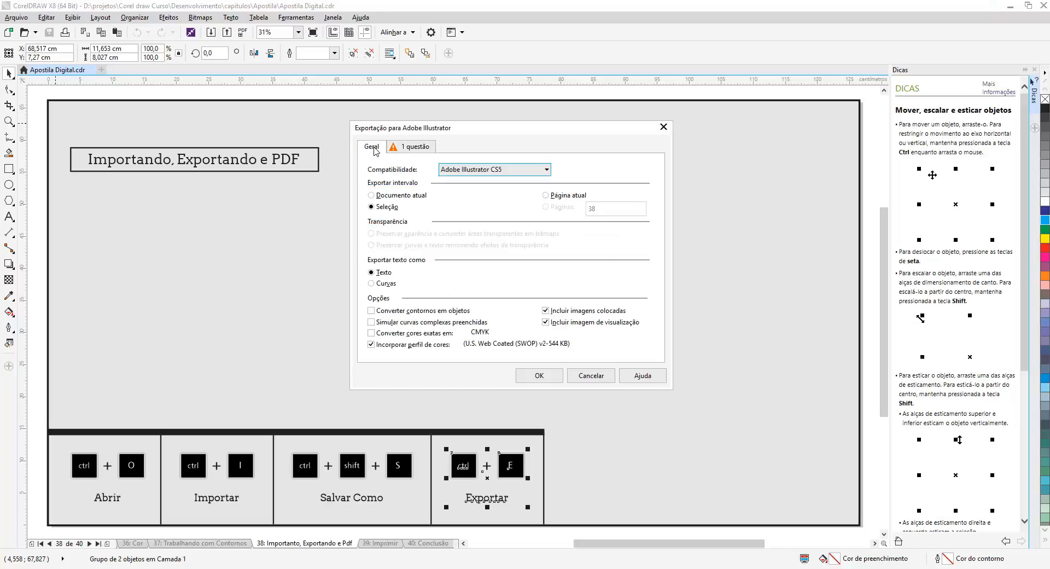
pyautogui.click(539, 375)
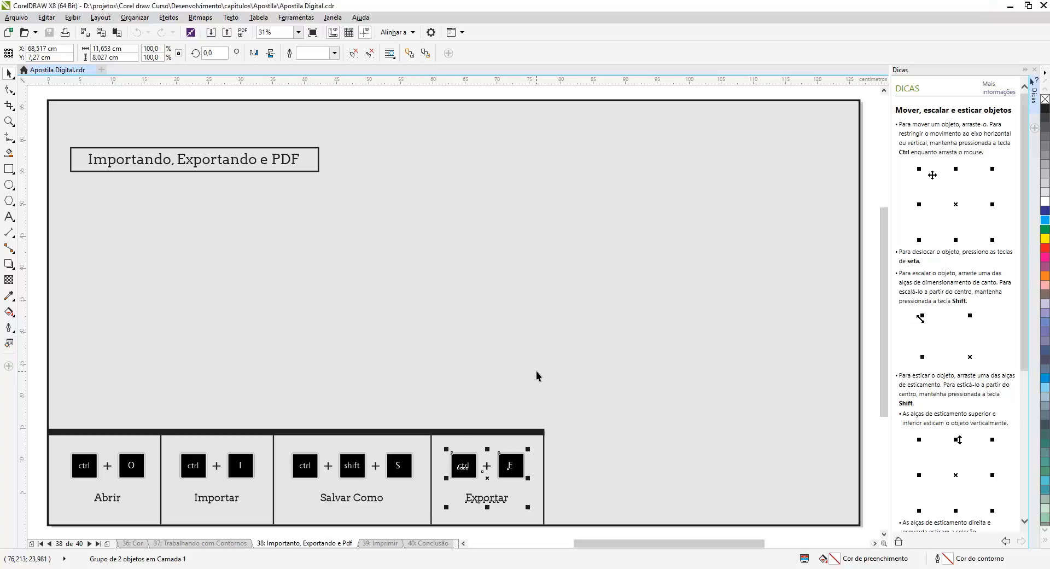
# Step: Import teste.ai from the Arquivos CDR folder in File Explorer onto the page and move it to about X 90.7 cm, Y 43.5 cm
pyautogui.click(296, 568)
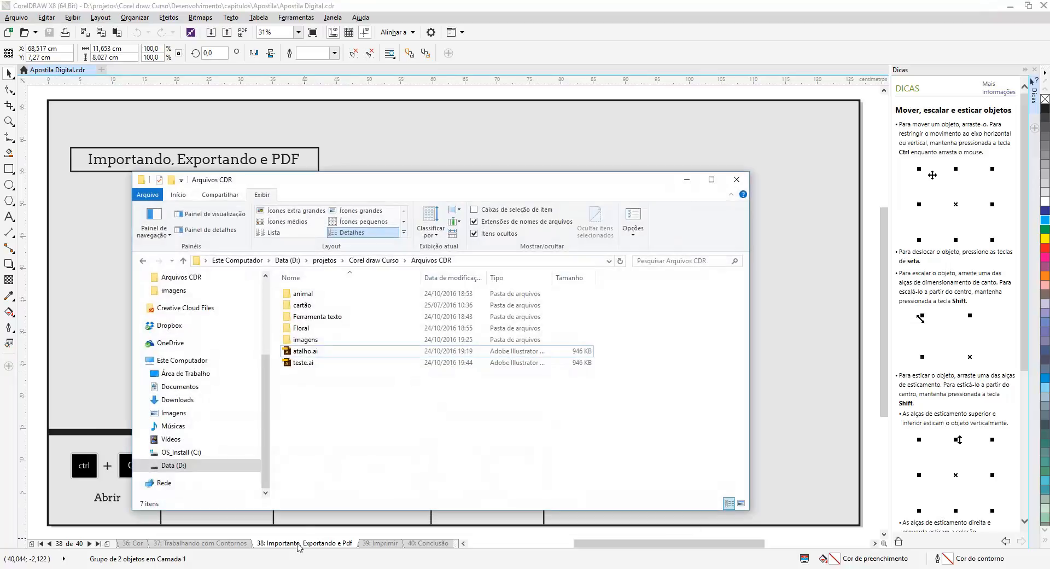
pyautogui.click(304, 363)
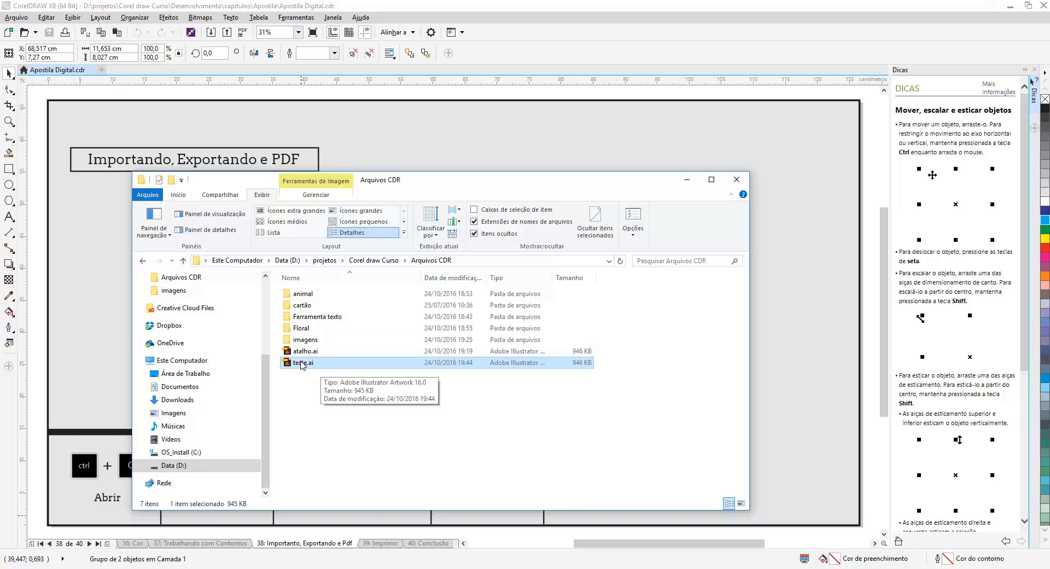
pyautogui.moveTo(299, 366); pyautogui.dragTo(620, 150)
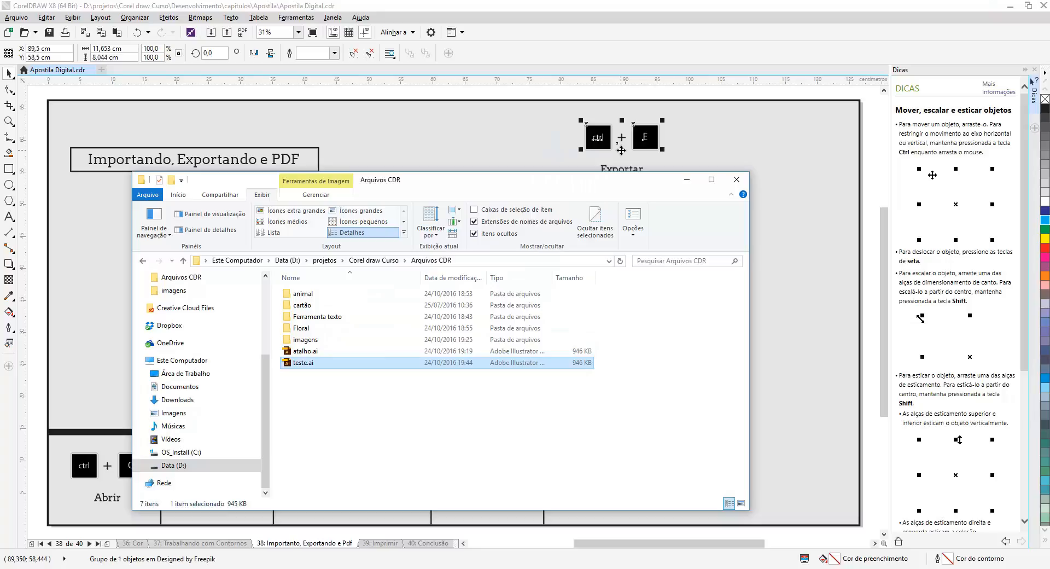
pyautogui.click(688, 183)
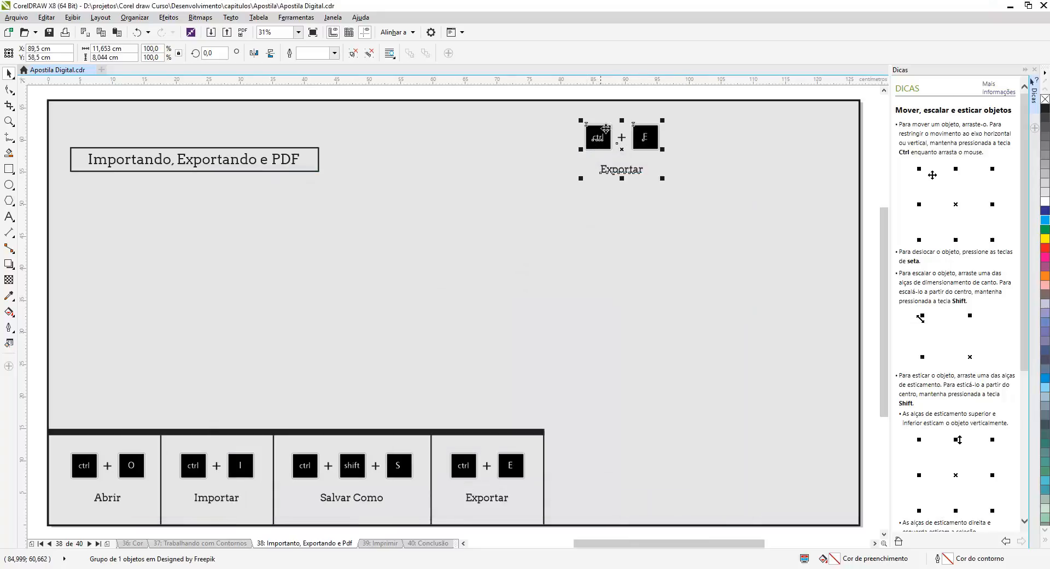
pyautogui.moveTo(621, 149); pyautogui.dragTo(629, 245)
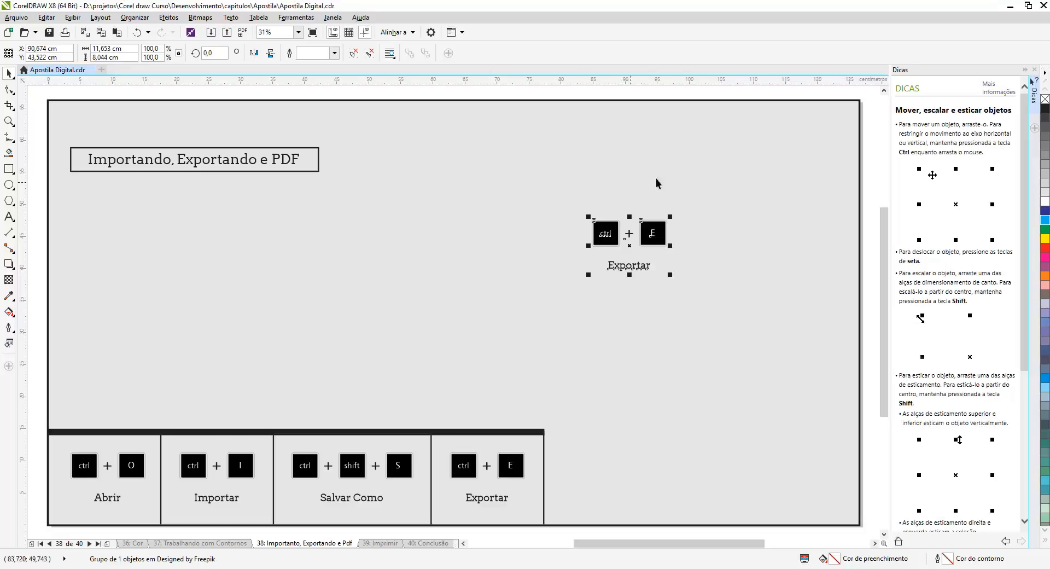
# Step: Select the imported Exportar shortcut group in the empty area of the page and delete it
pyautogui.click(692, 254)
pyautogui.click(659, 235)
pyautogui.click(692, 279)
pyautogui.click(646, 235)
pyautogui.click(691, 260)
pyautogui.click(661, 236)
pyautogui.press('Delete')
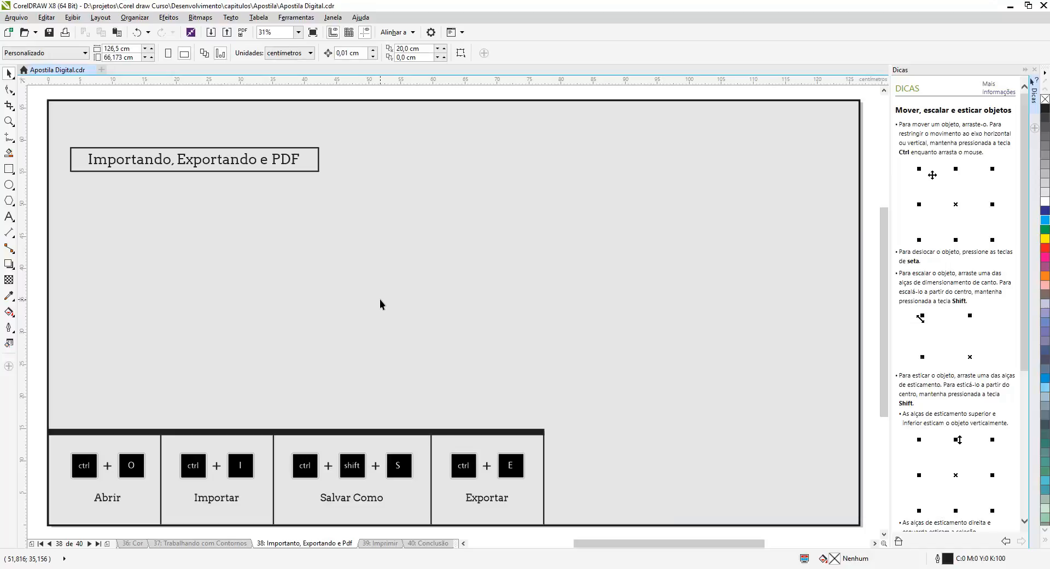
# Step: Examine the full list of file formats available for exporting the drawing, and leave without exporting
pyautogui.click(23, 19)
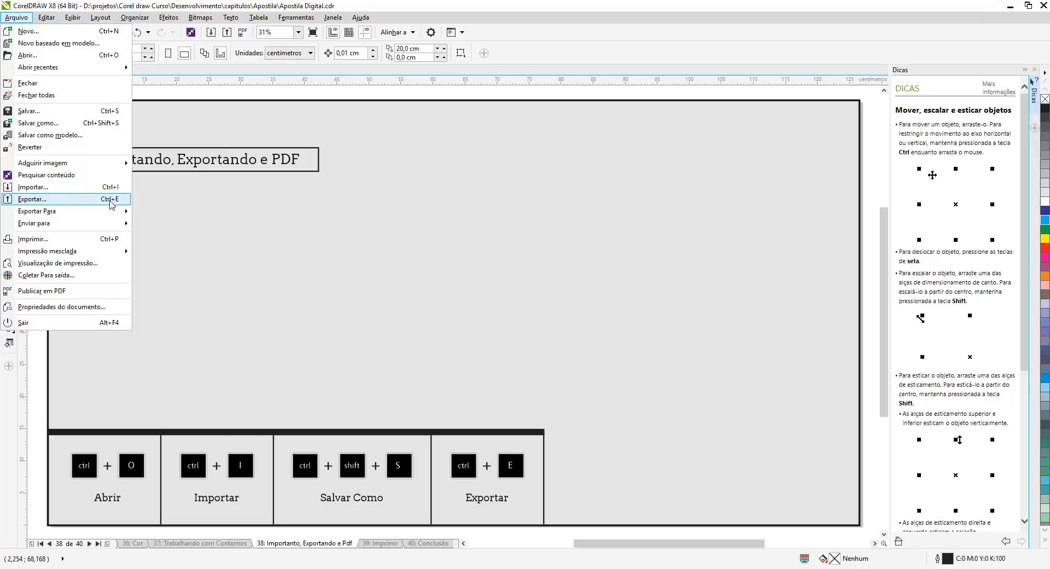
pyautogui.click(40, 200)
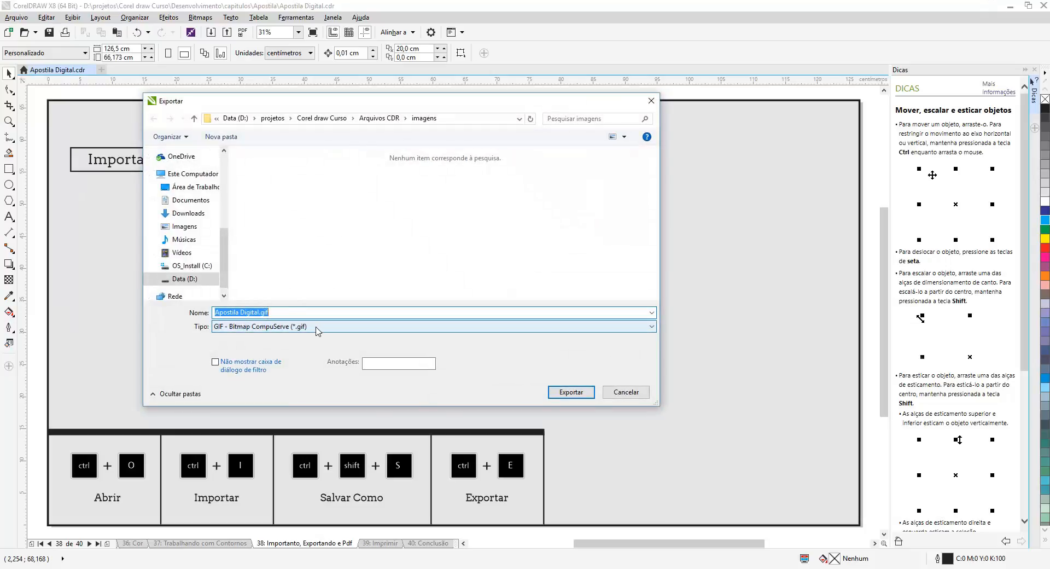
pyautogui.click(316, 327)
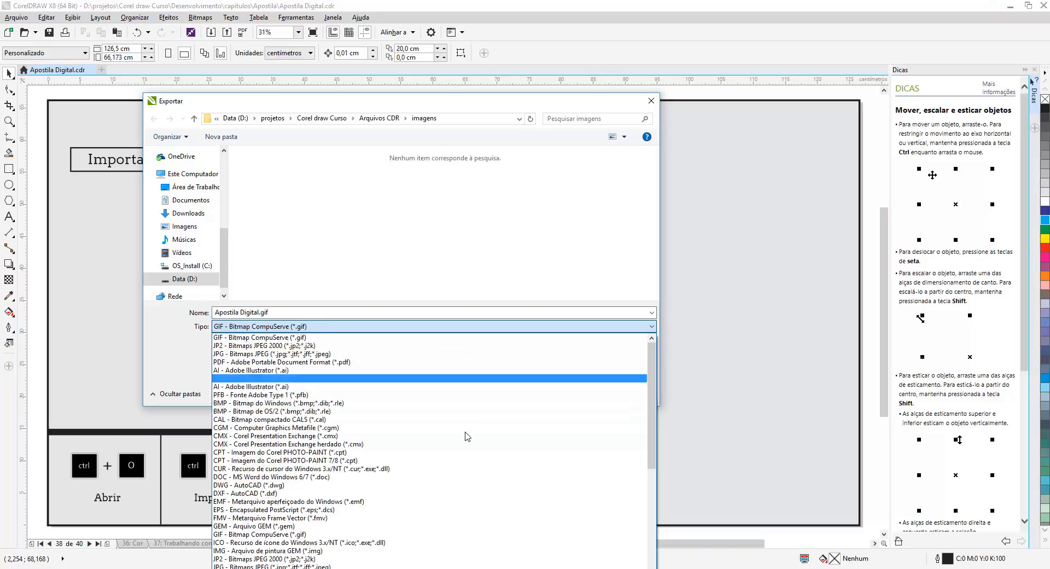
pyautogui.scroll(-7, 466, 472)
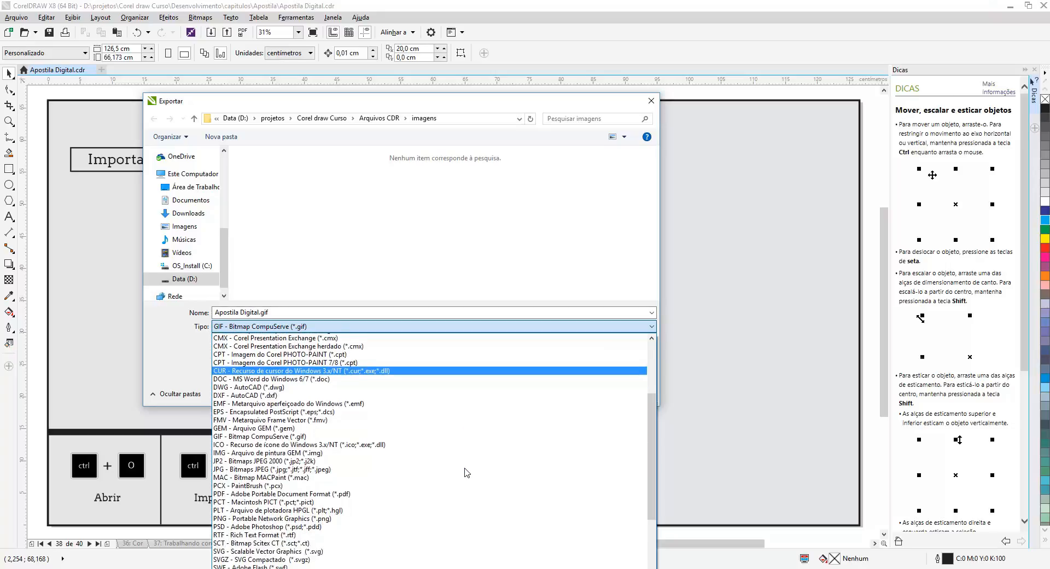
pyautogui.scroll(-1, 466, 473)
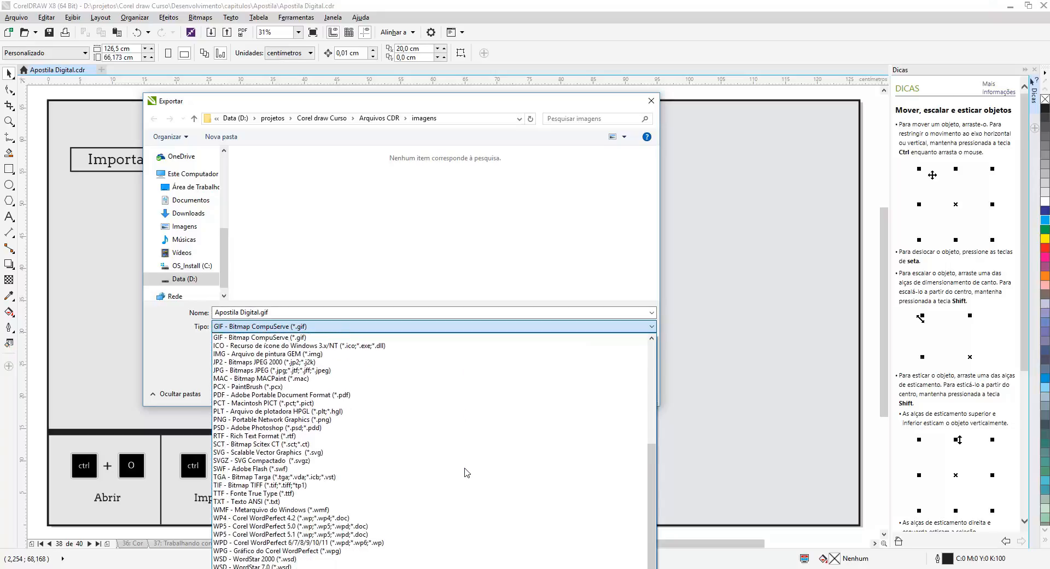
pyautogui.scroll(8, 466, 472)
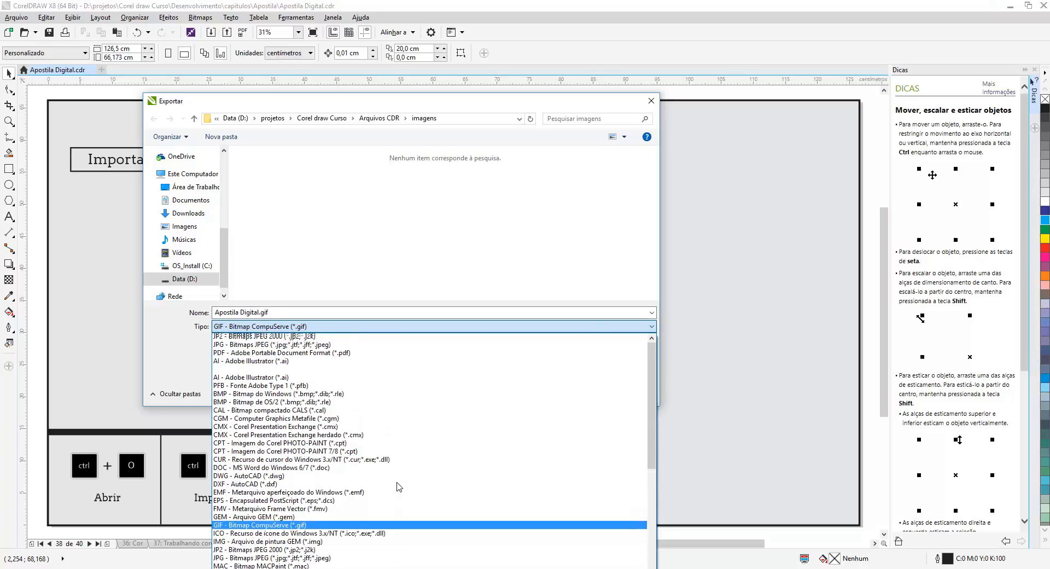
pyautogui.scroll(1, 399, 487)
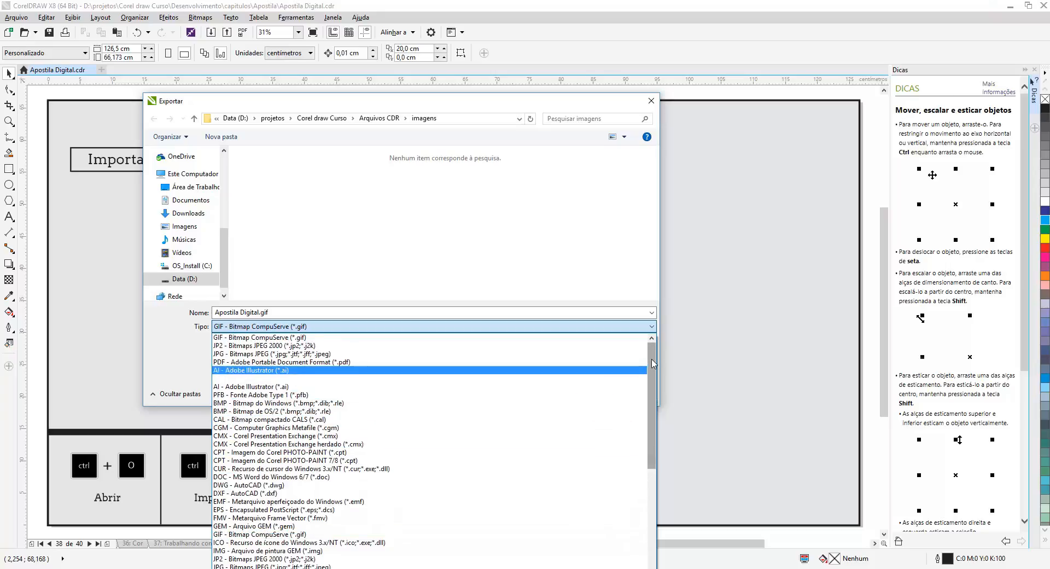
pyautogui.scroll(-3, 654, 364)
pyautogui.scroll(3, 656, 356)
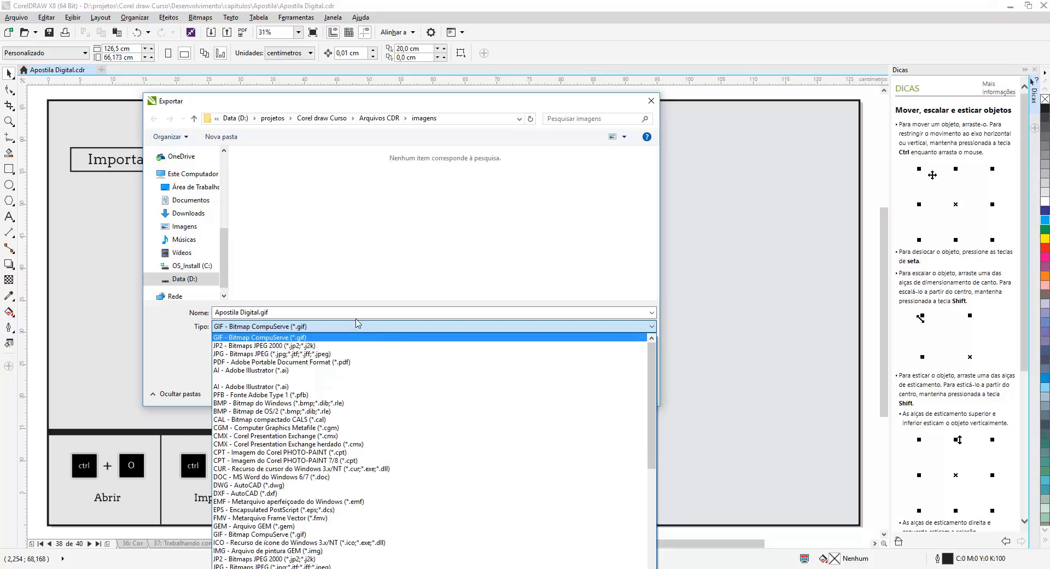
pyautogui.click(689, 316)
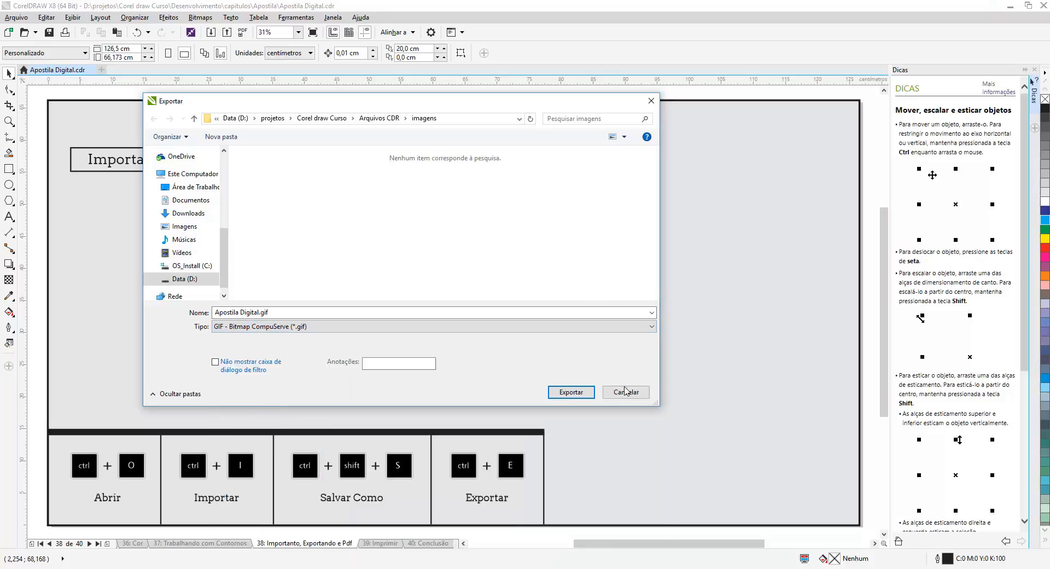
pyautogui.click(625, 391)
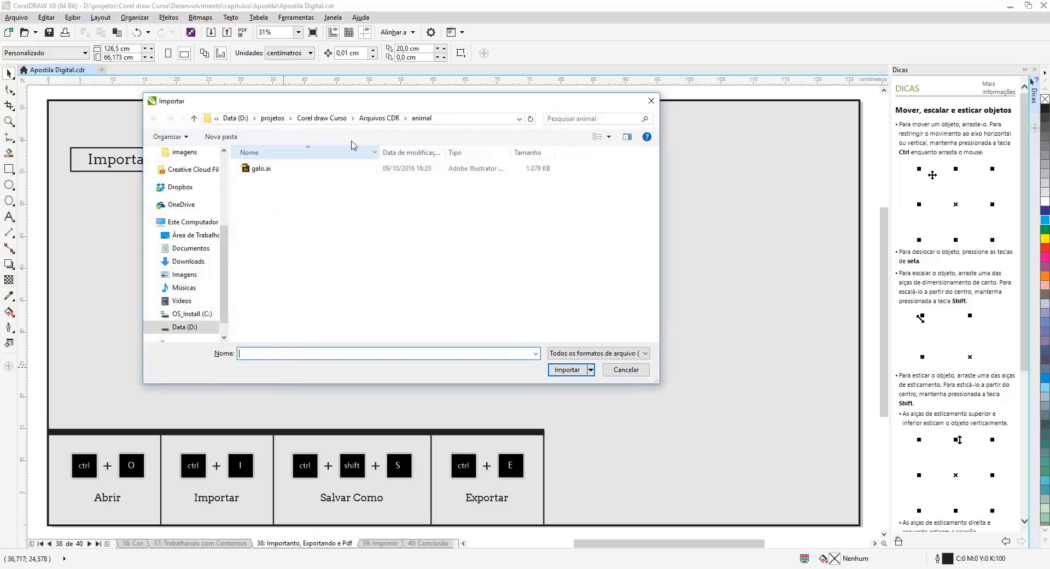
# Step: Import Balões-da-Capadócia.jpg from the imagens folder onto the page and enlarge it to about 40.4 × 27 cm
pyautogui.doubleClick(268, 214)
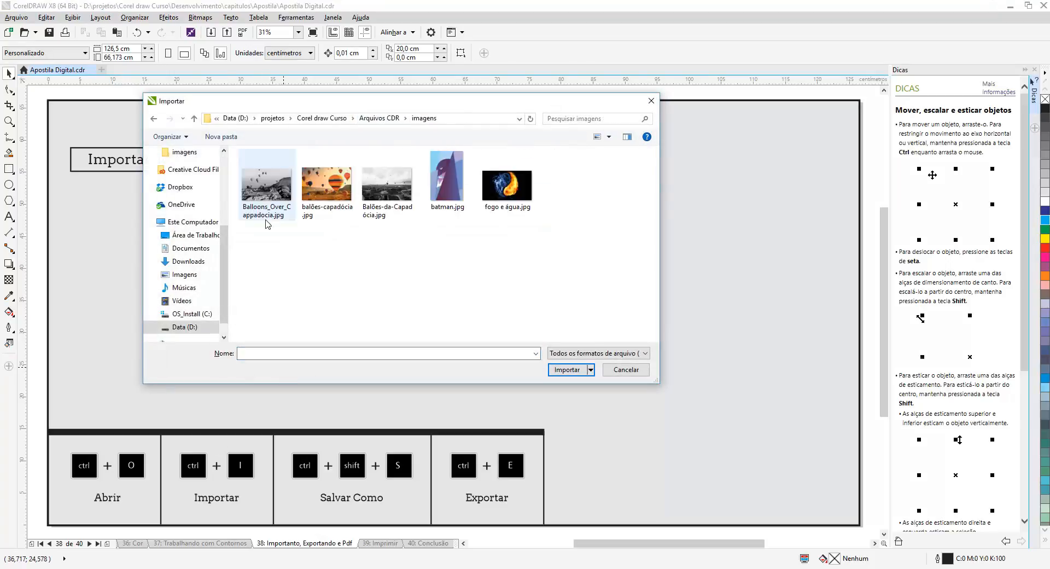
pyautogui.click(512, 182)
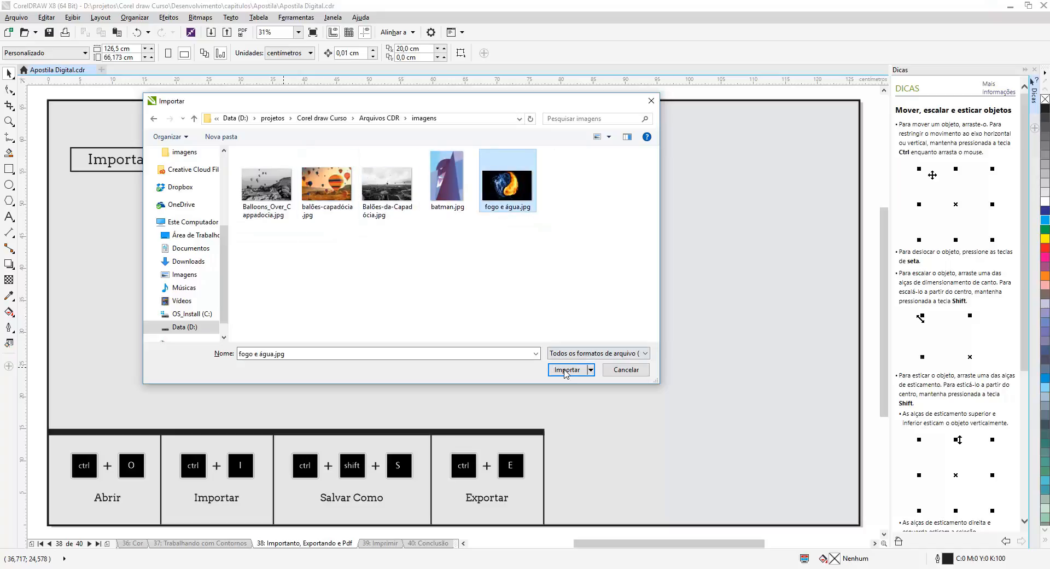
pyautogui.click(376, 189)
pyautogui.click(563, 370)
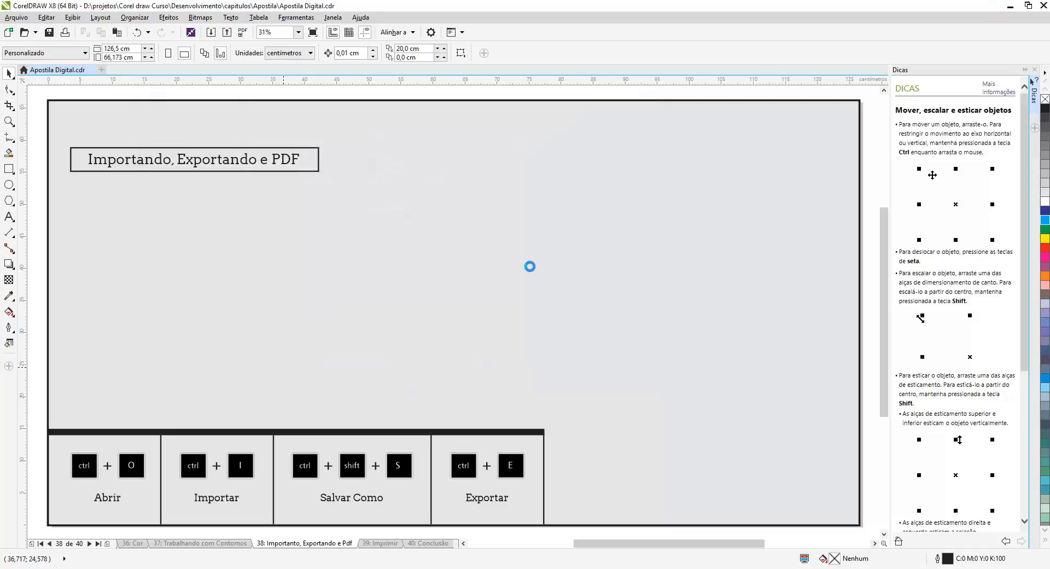
pyautogui.click(483, 244)
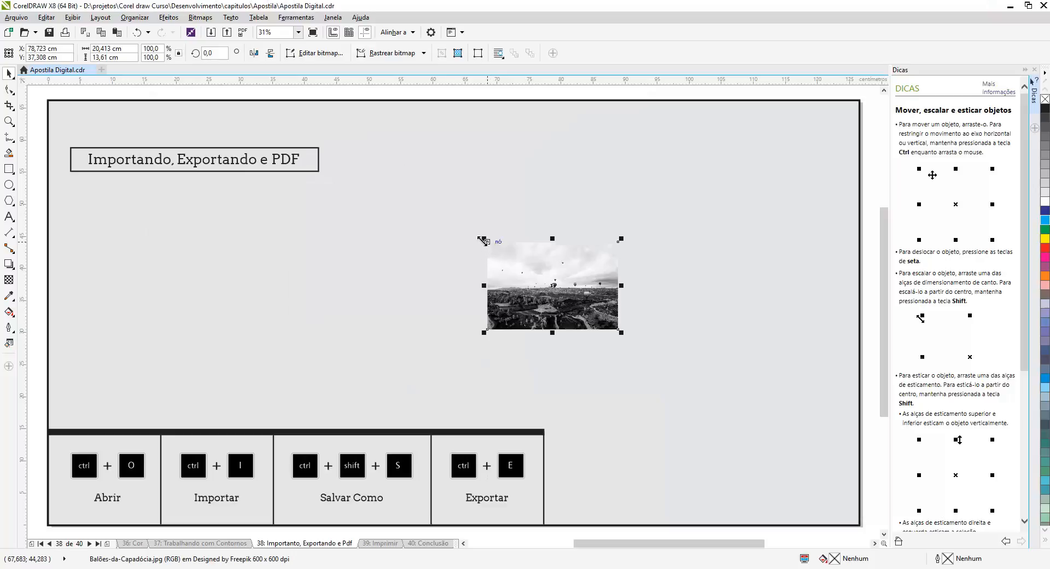
pyautogui.moveTo(480, 240); pyautogui.dragTo(380, 166)
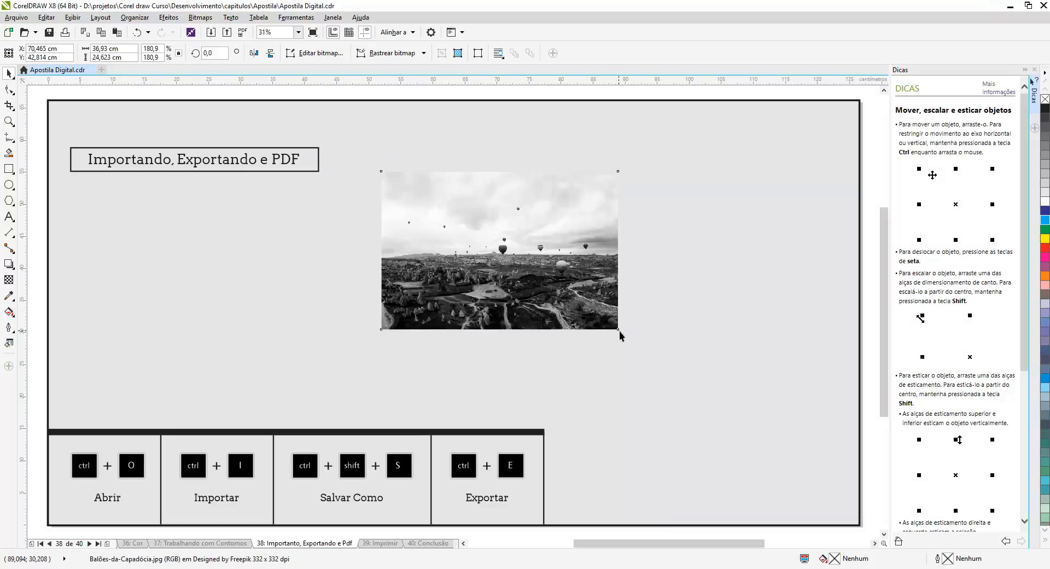
pyautogui.moveTo(619, 333); pyautogui.dragTo(676, 382)
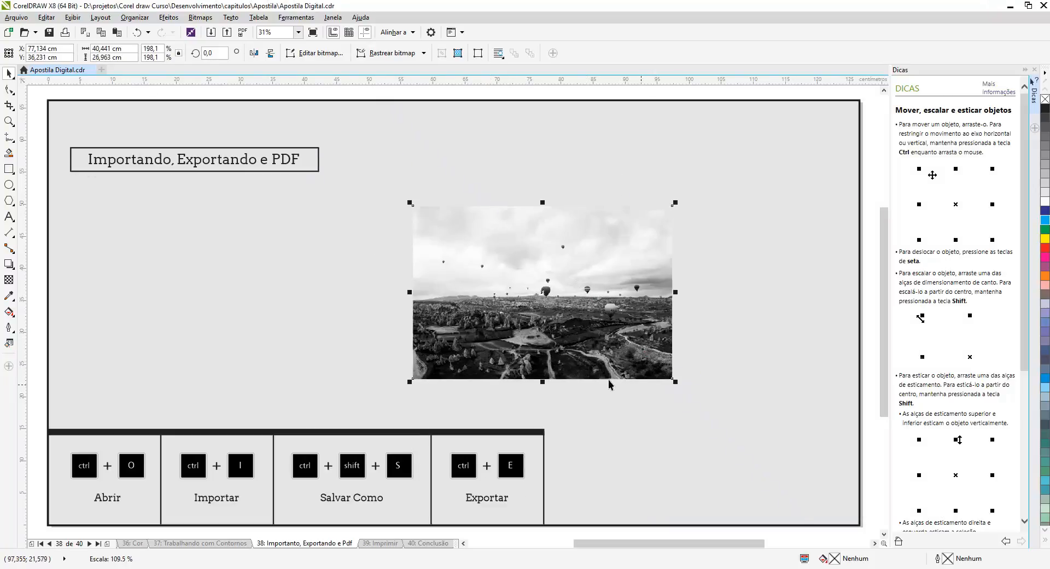
# Step: Draw a looping freehand curve about 32 × 16 cm over the balloon photo, with a red 2.0 mm outline
pyautogui.click(9, 140)
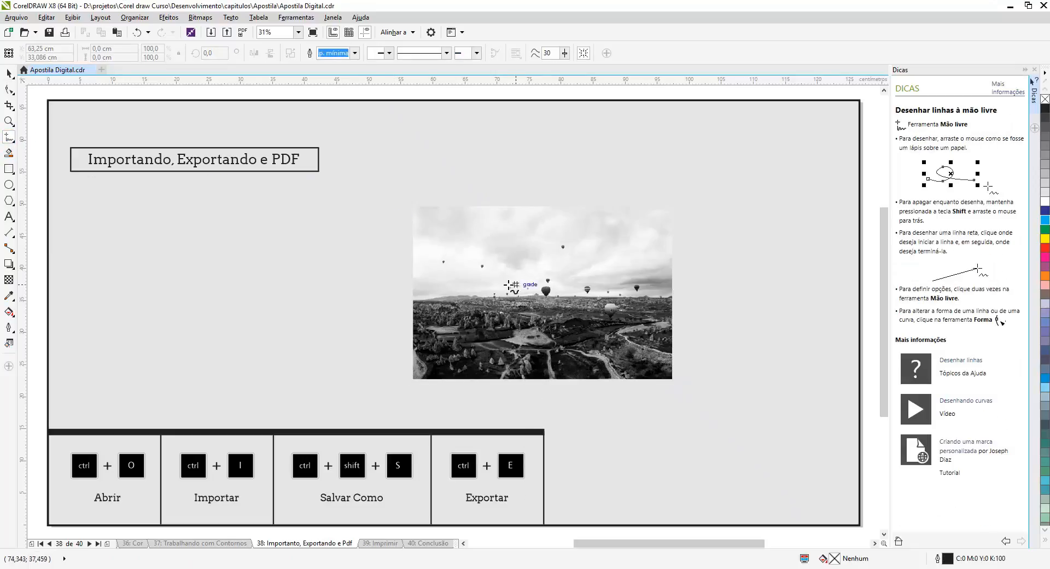
pyautogui.moveTo(509, 285)
pyautogui.mouseDown()
pyautogui.moveTo(492, 320)
pyautogui.moveTo(434, 261)
pyautogui.moveTo(591, 316)
pyautogui.moveTo(618, 339)
pyautogui.moveTo(635, 309)
pyautogui.mouseUp()
pyautogui.rightClick(1046, 248)
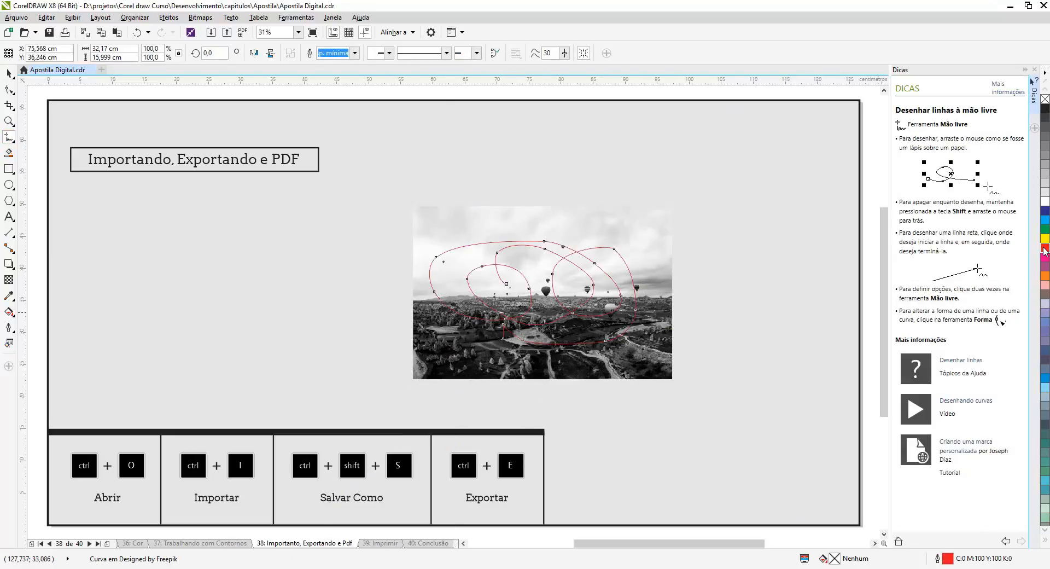
pyautogui.click(355, 53)
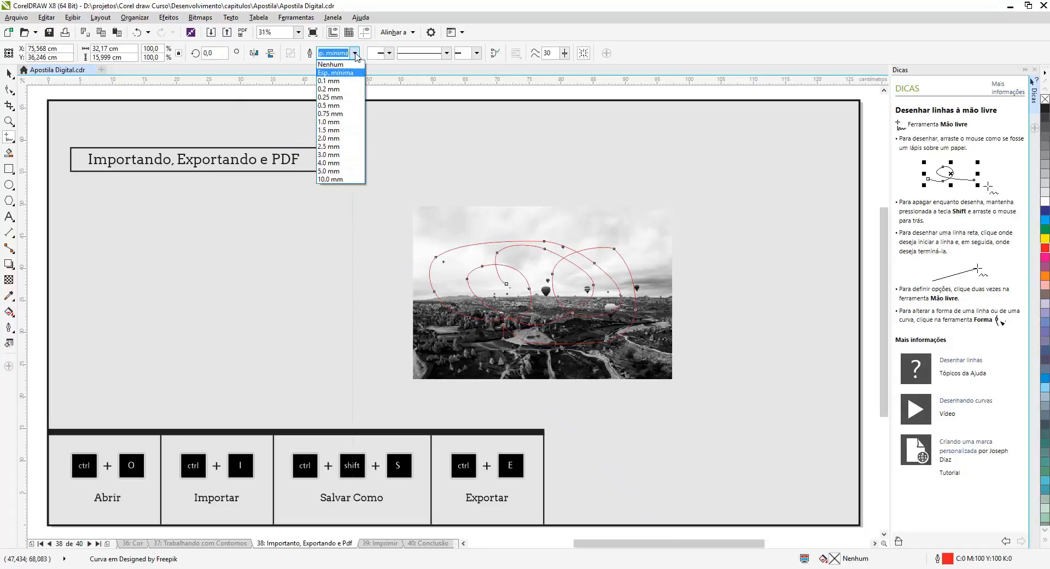
pyautogui.click(331, 138)
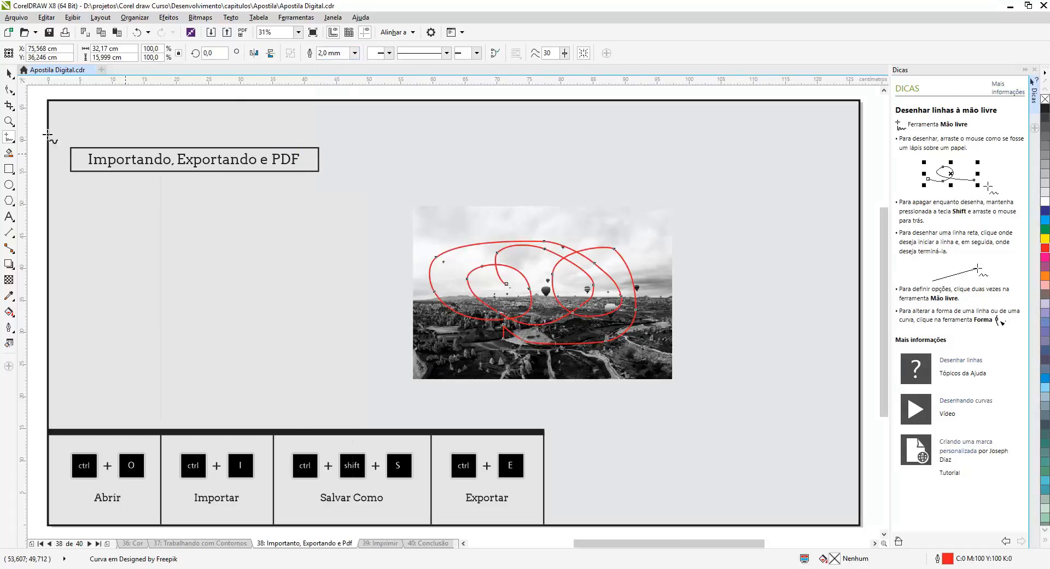
# Step: Select the balloon photo together with the red curve and start an export limited to the selected objects
pyautogui.click(8, 73)
pyautogui.click(393, 183)
pyautogui.moveTo(393, 178); pyautogui.dragTo(698, 398)
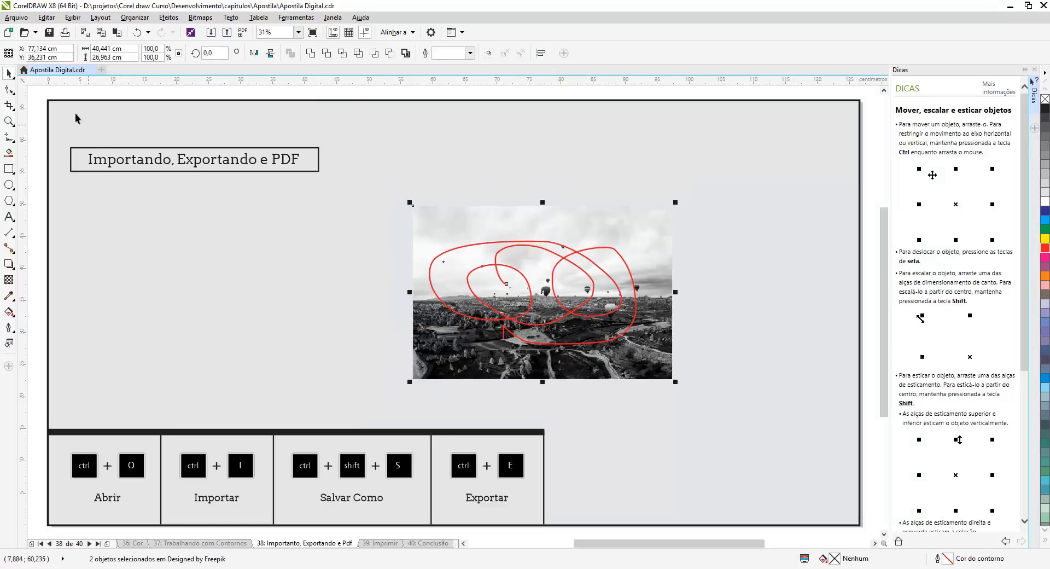
pyautogui.click(16, 17)
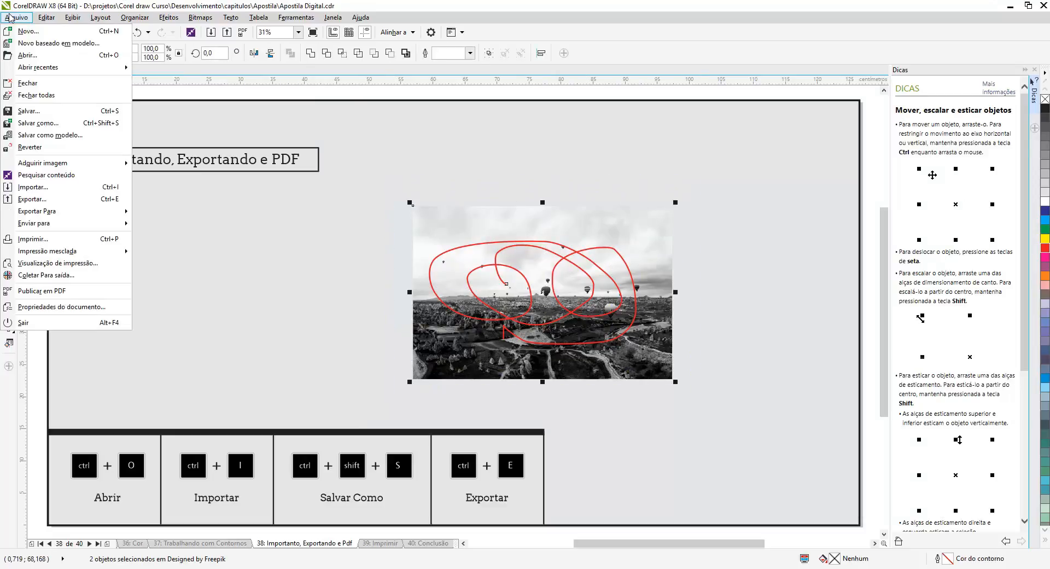
pyautogui.click(39, 199)
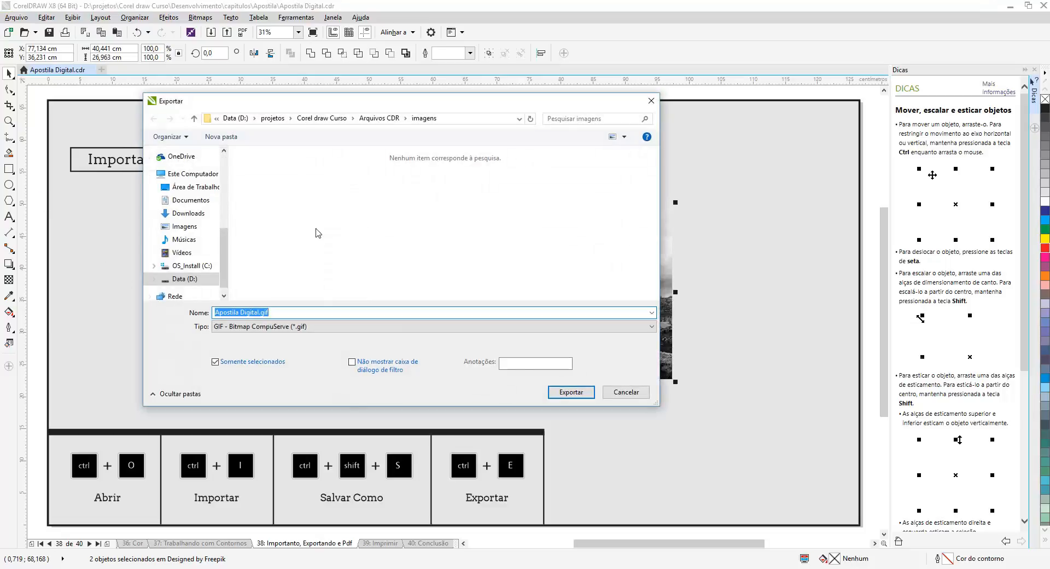
pyautogui.moveTo(391, 102); pyautogui.dragTo(269, 29)
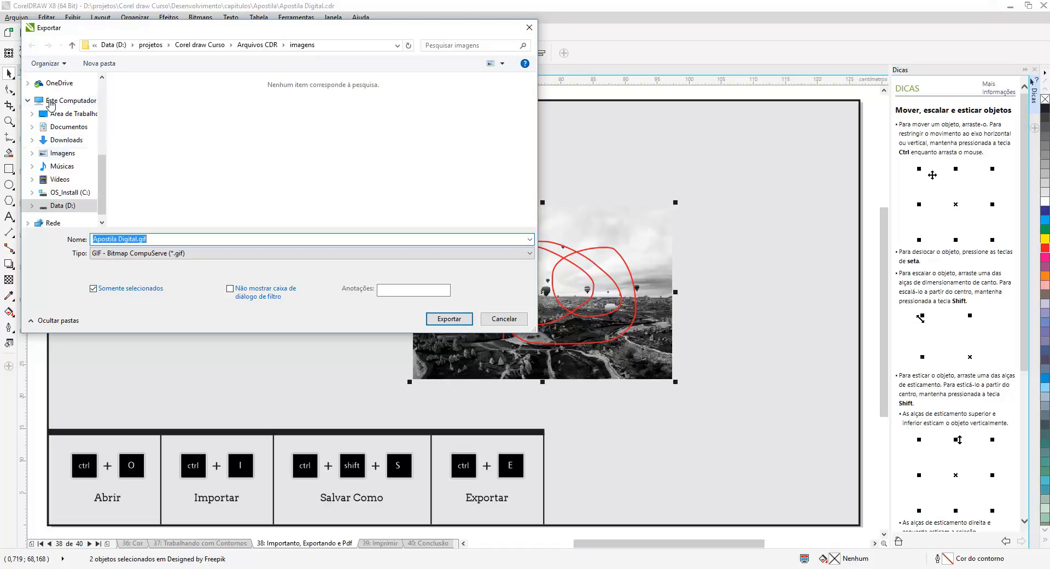
pyautogui.click(93, 289)
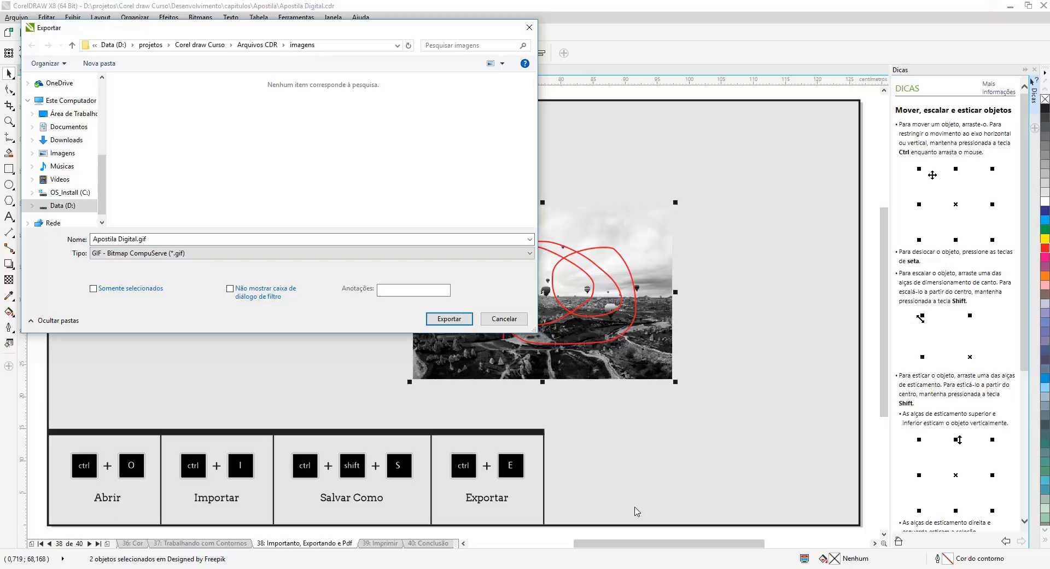
pyautogui.click(93, 289)
pyautogui.moveTo(206, 33); pyautogui.dragTo(254, 82)
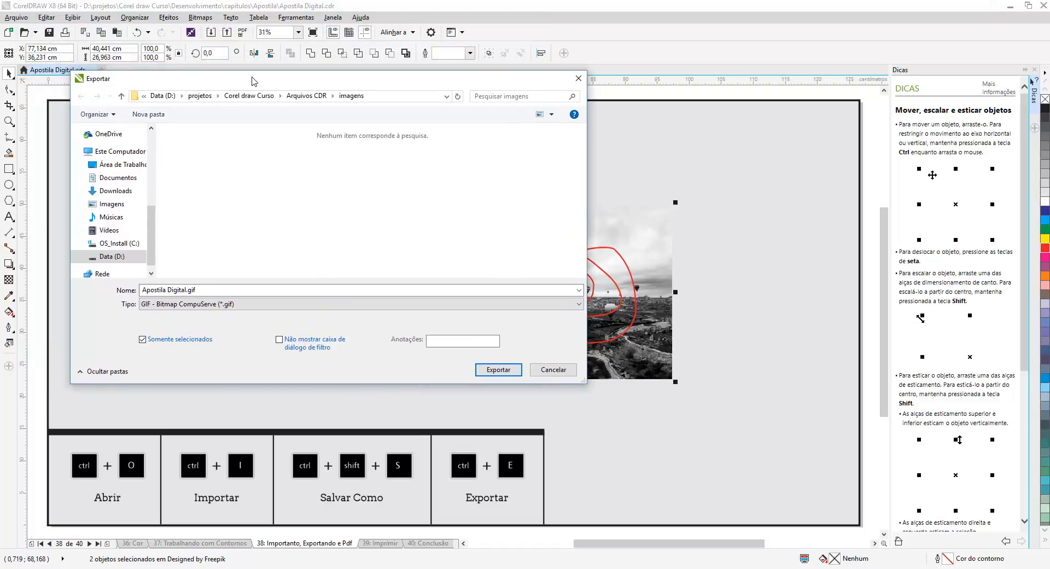
# Step: Name the export file ilustracao, choose the JP2 - Bitmaps JPEG 2000 format and proceed to its export settings
pyautogui.click(190, 288)
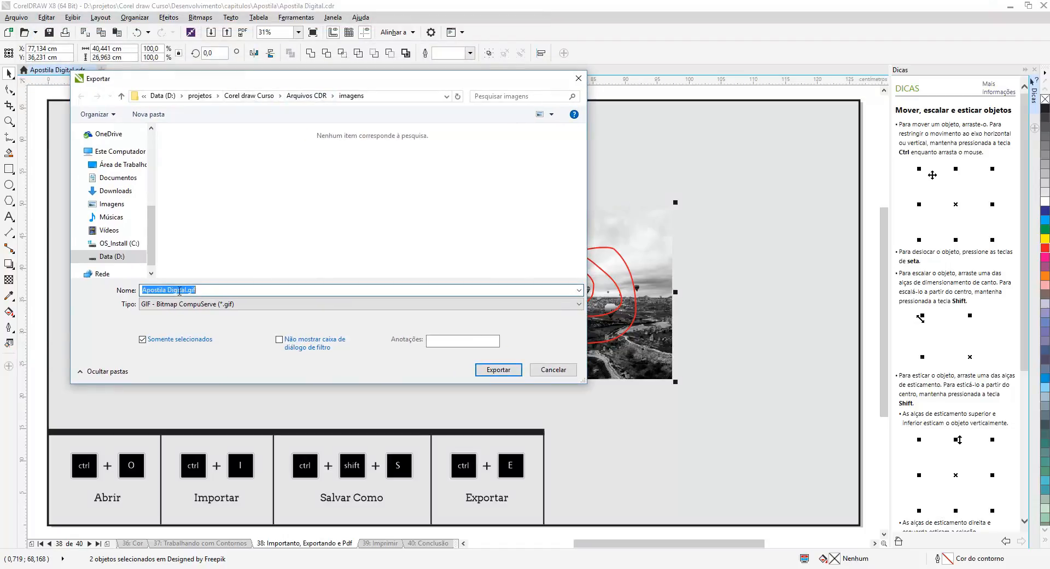
pyautogui.click(190, 288)
pyautogui.moveTo(187, 289); pyautogui.dragTo(142, 290)
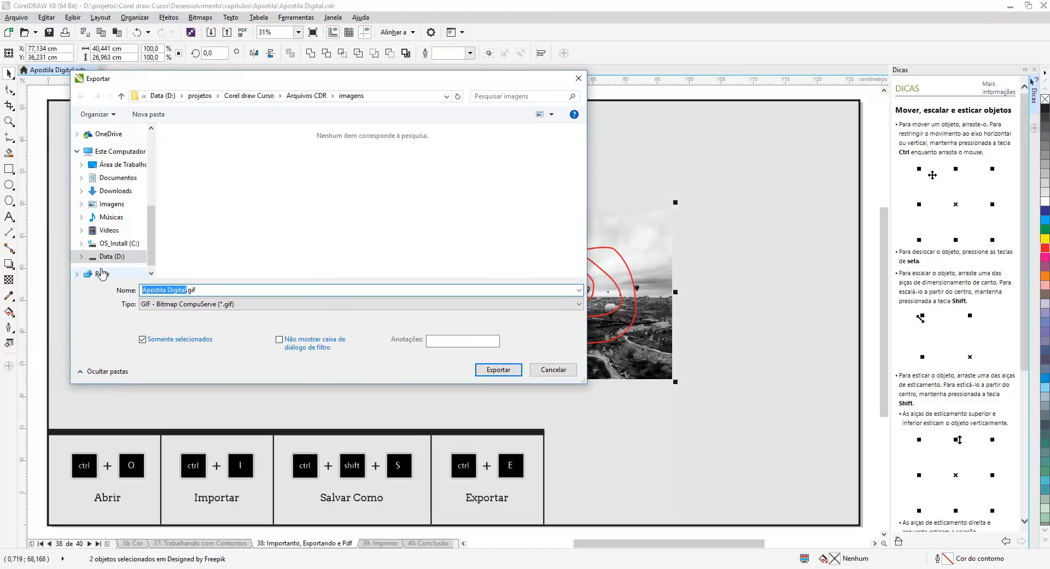
pyautogui.press('BackSpace')
pyautogui.click(300, 305)
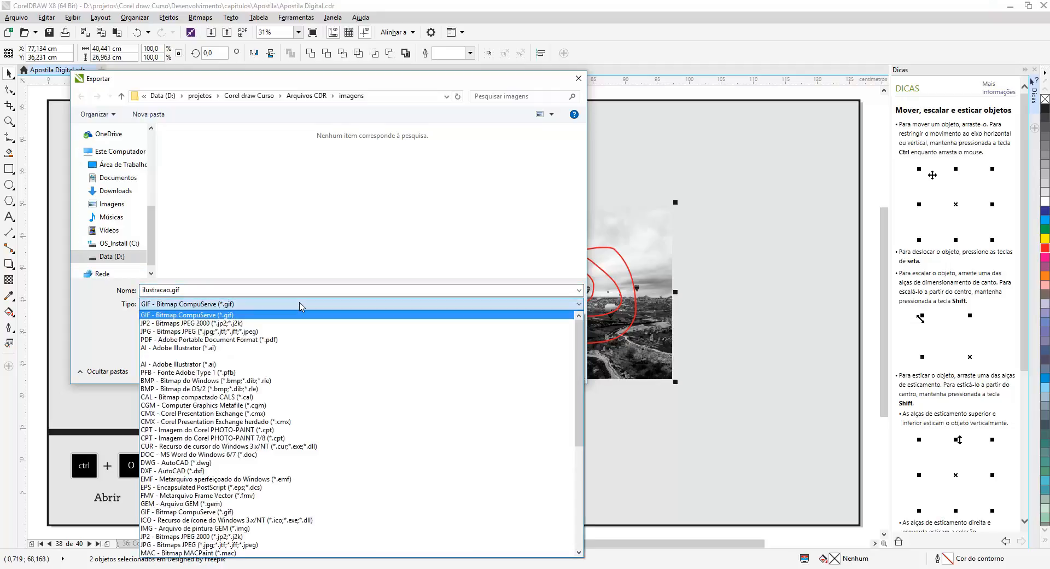
pyautogui.click(194, 323)
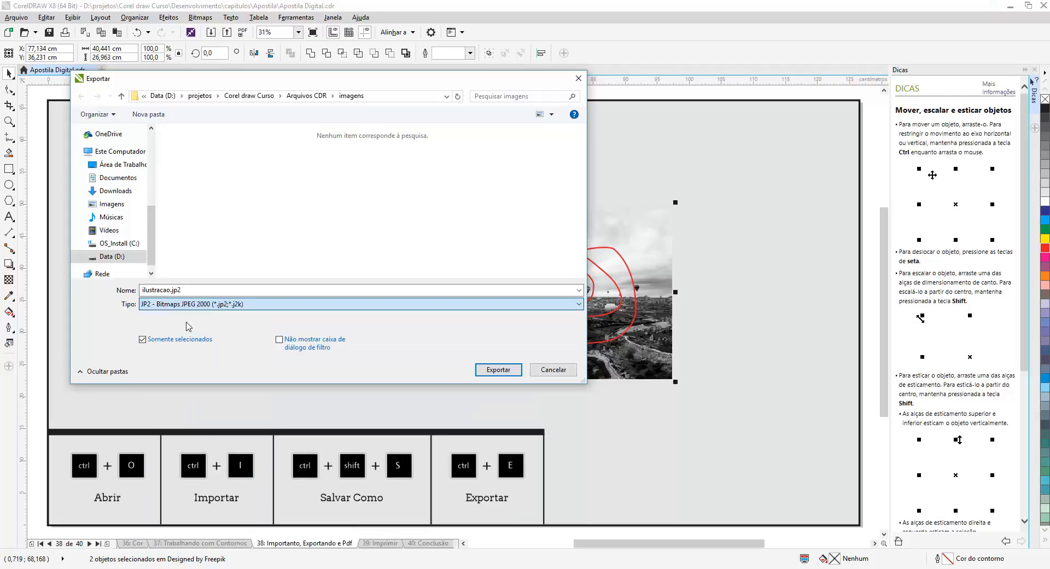
pyautogui.click(492, 371)
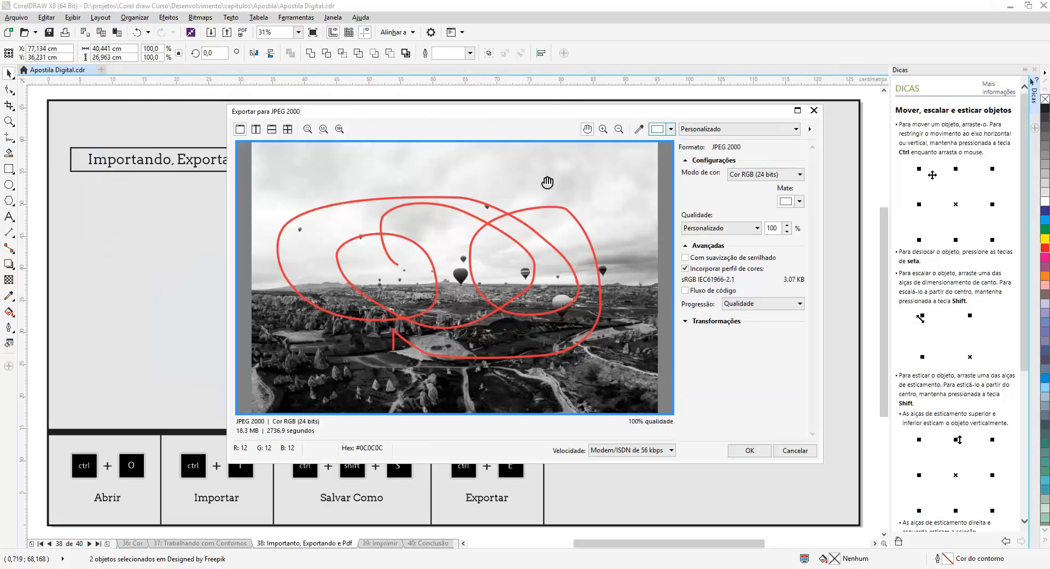
# Step: Try the Médio quality preset and the Mais baixo preset for the JPEG 2000 export
pyautogui.moveTo(544, 112); pyautogui.dragTo(438, 97)
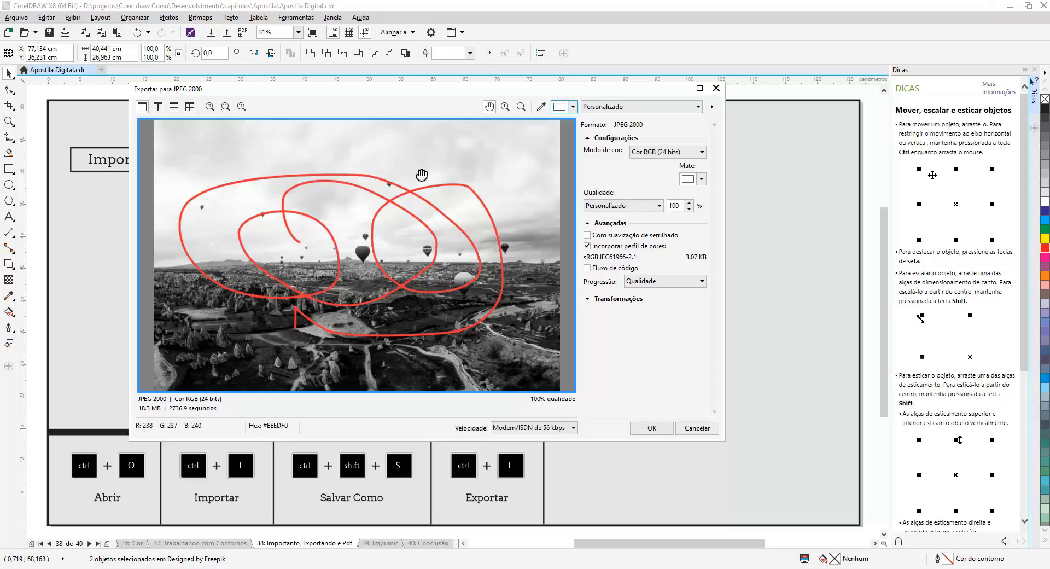
pyautogui.click(657, 207)
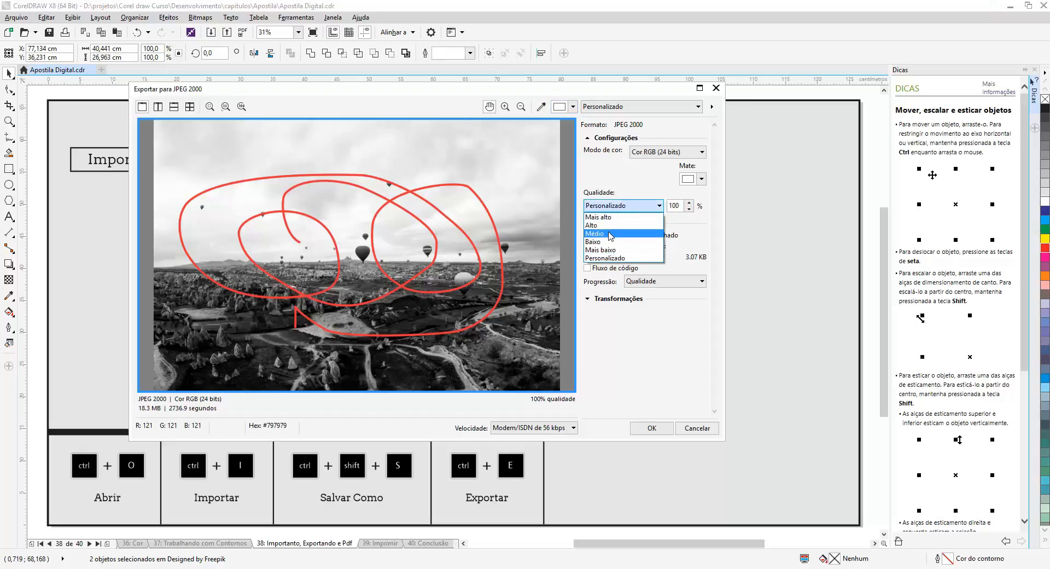
pyautogui.click(611, 234)
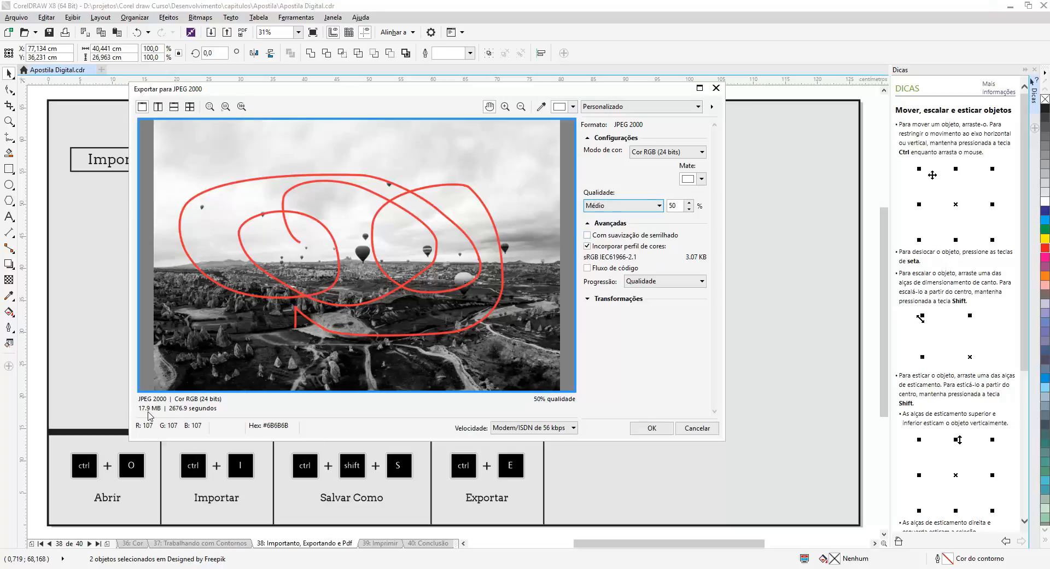
pyautogui.click(614, 206)
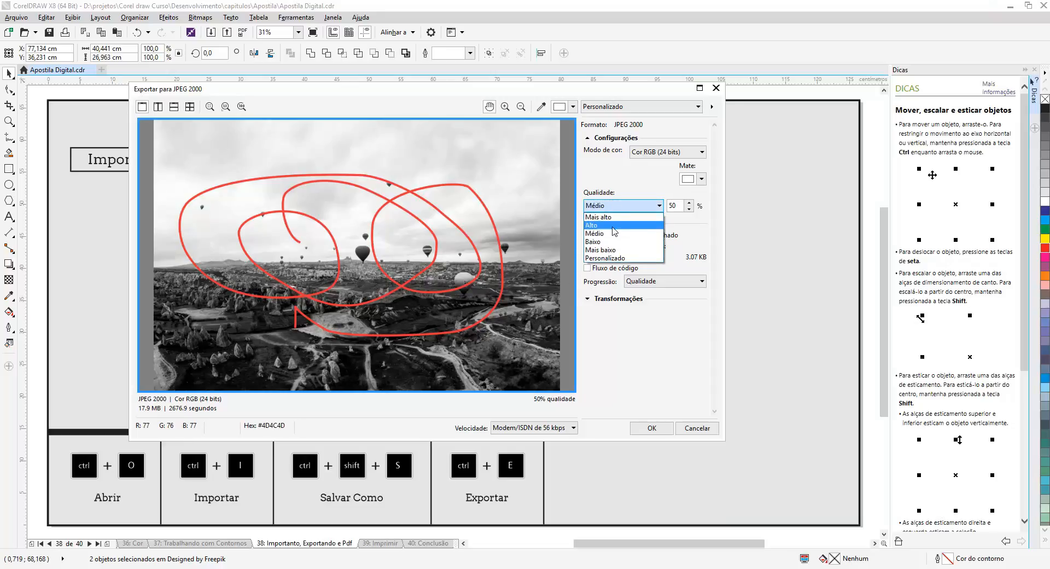
pyautogui.click(611, 250)
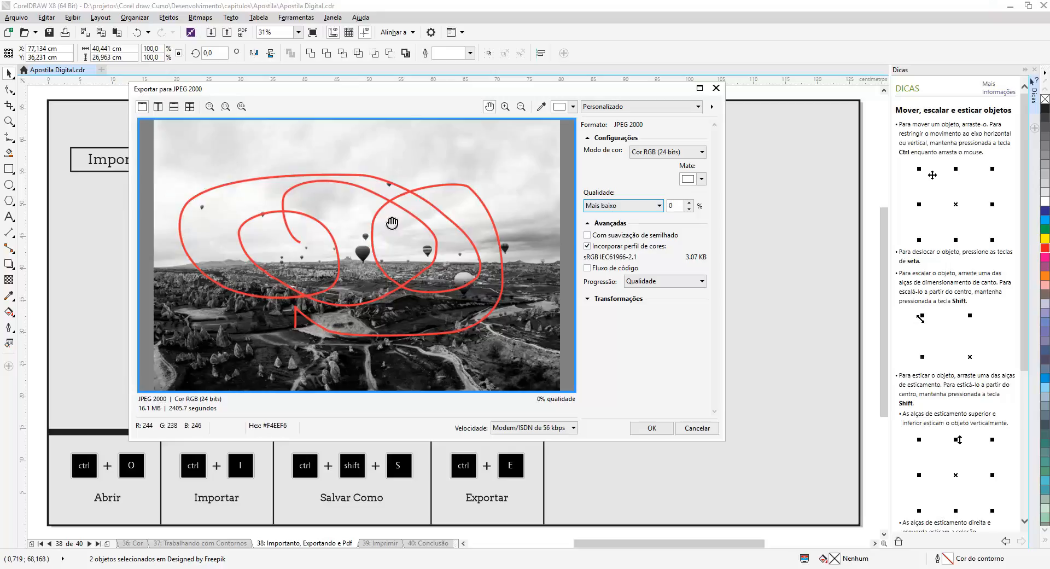
# Step: Examine the image detail around the large dark balloon in the export preview at close magnification
pyautogui.click(506, 106)
pyautogui.click(398, 239)
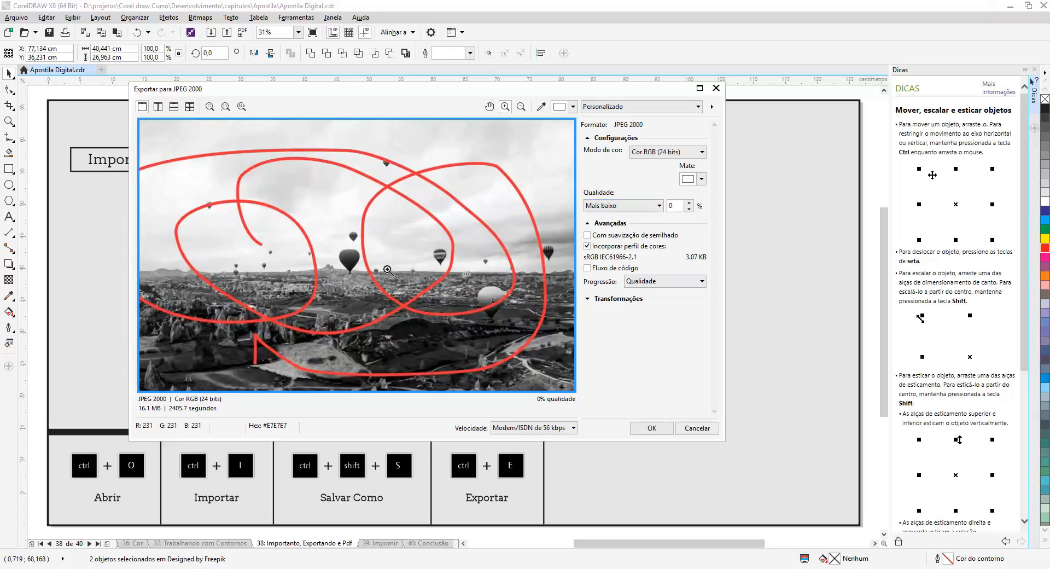
pyautogui.click(363, 291)
pyautogui.click(364, 290)
pyautogui.click(366, 285)
pyautogui.click(370, 280)
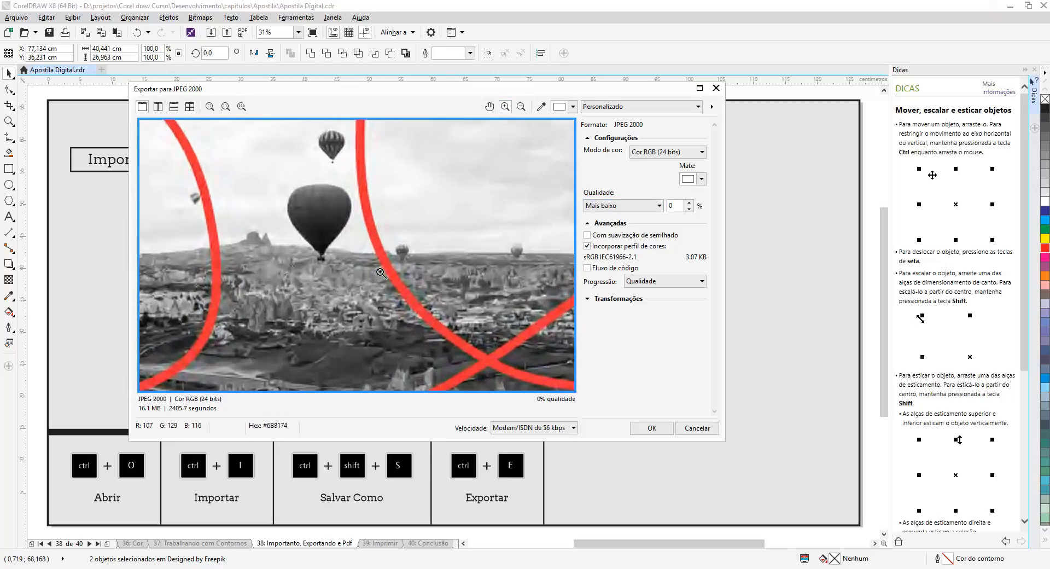
pyautogui.click(373, 273)
pyautogui.click(374, 273)
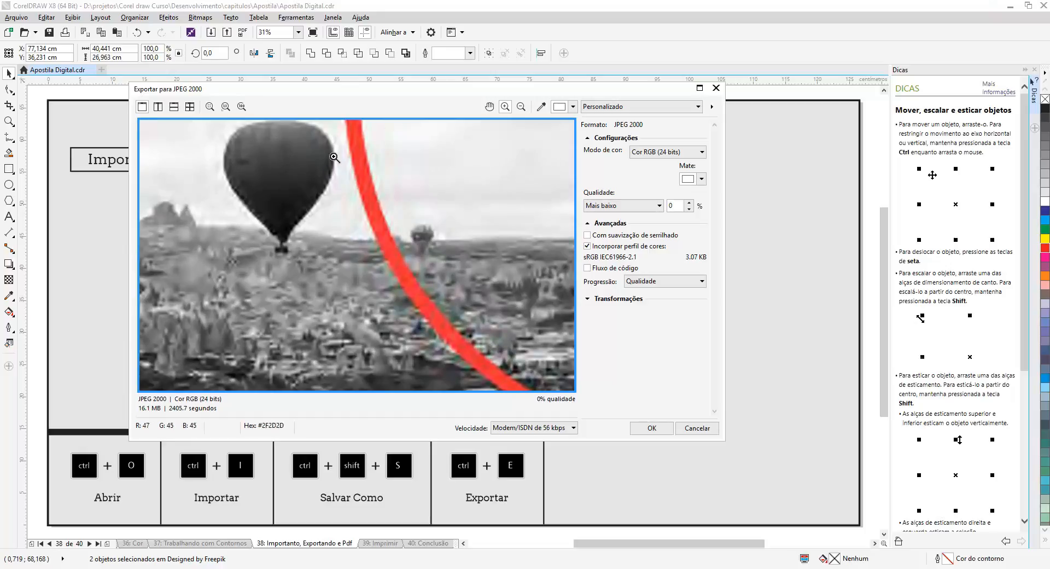
# Step: Export the JPEG 2000 image with Mais alto quality and anti-aliasing (Com suavização de serrilhado) enabled
pyautogui.click(659, 206)
pyautogui.scroll(2, 629, 229)
pyautogui.click(649, 217)
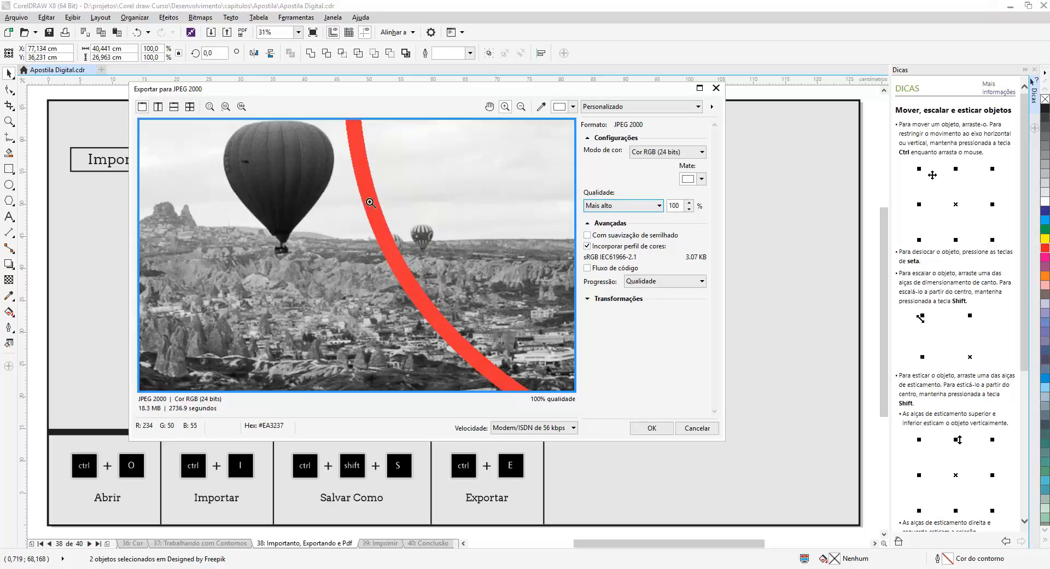
pyautogui.click(588, 236)
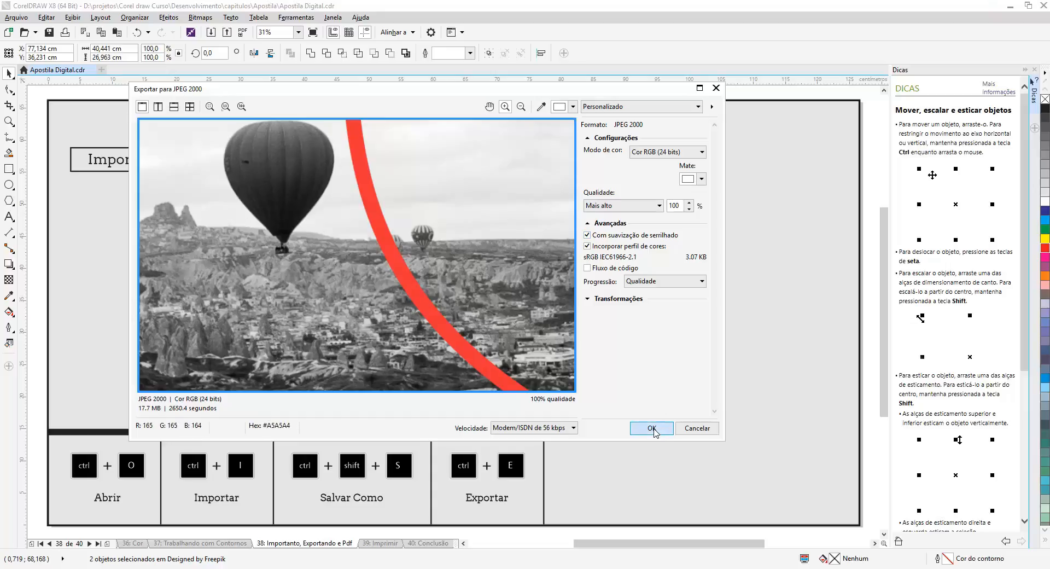
pyautogui.click(652, 428)
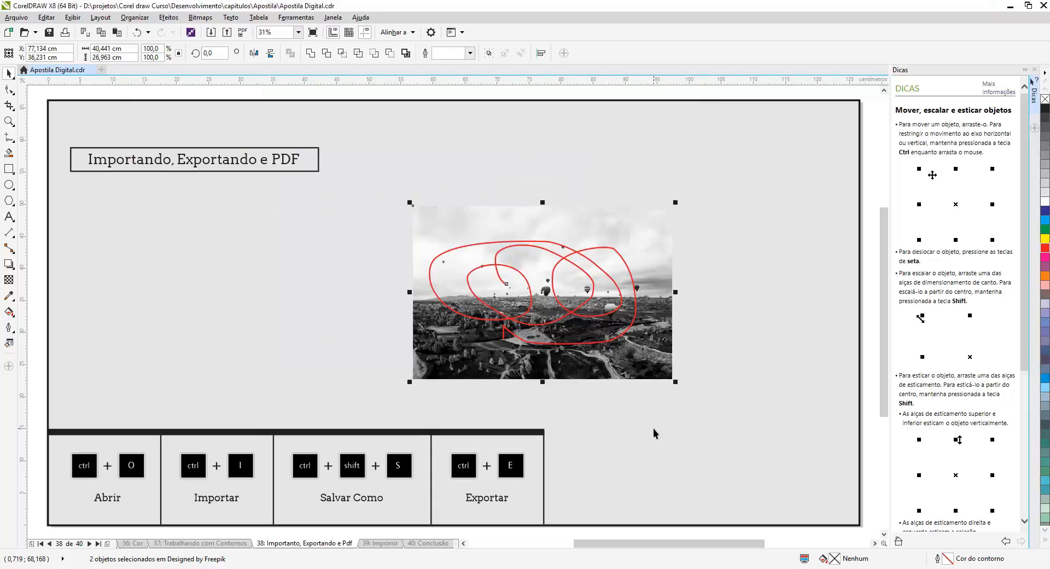